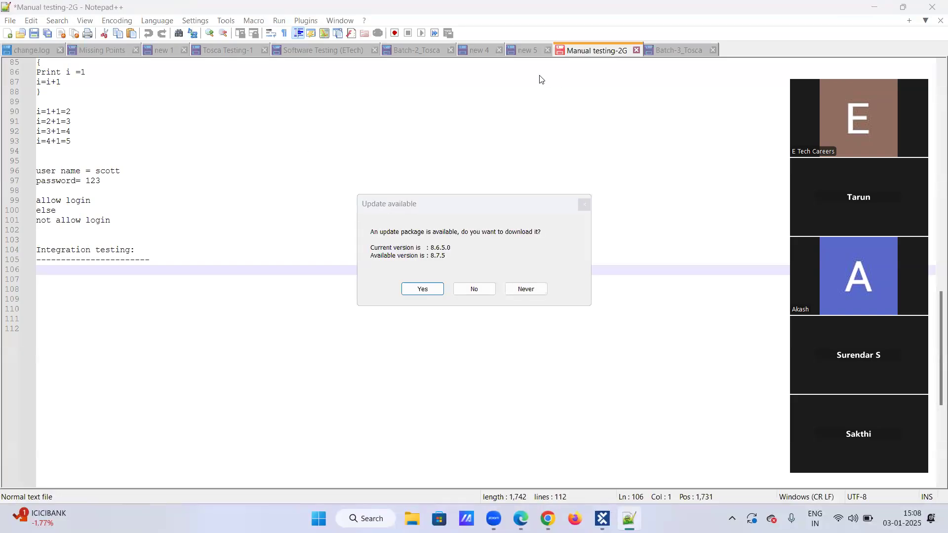
Decline the offered update and add blank lines below "Name" at the end of the Batch-3_Tosca notes
left_click(477, 288)
key("ctrl+Tab")
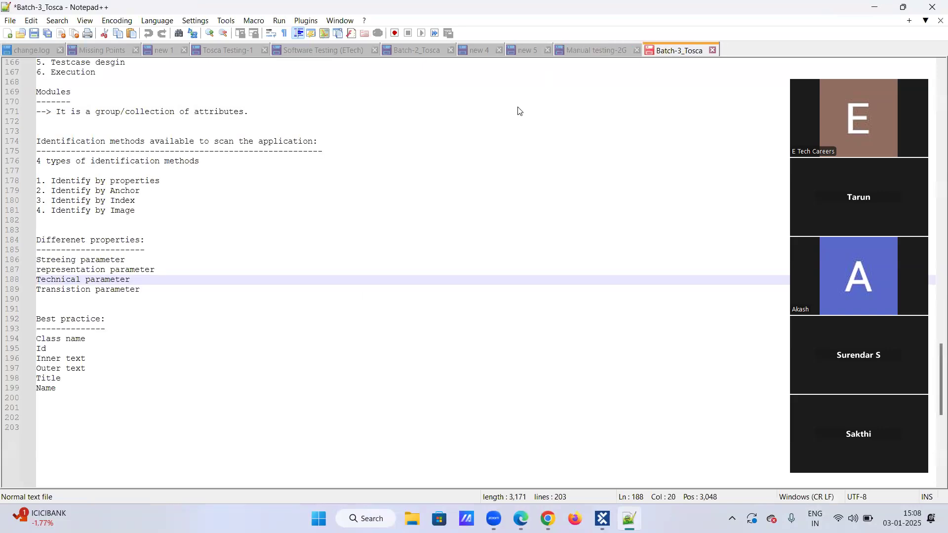
left_click(94, 387)
key("Return")
key("Return")
key("Return")
key("Return")
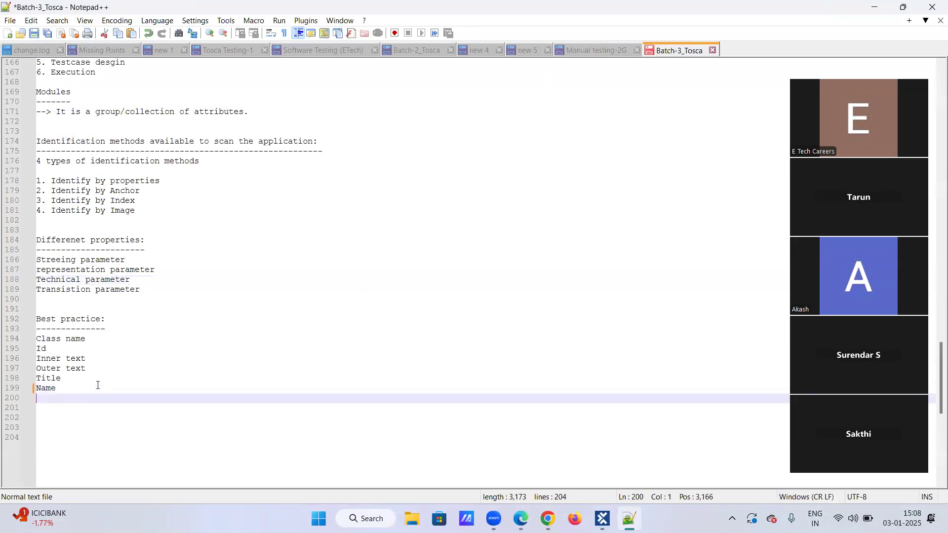
scroll(102, 400, "down", 6)
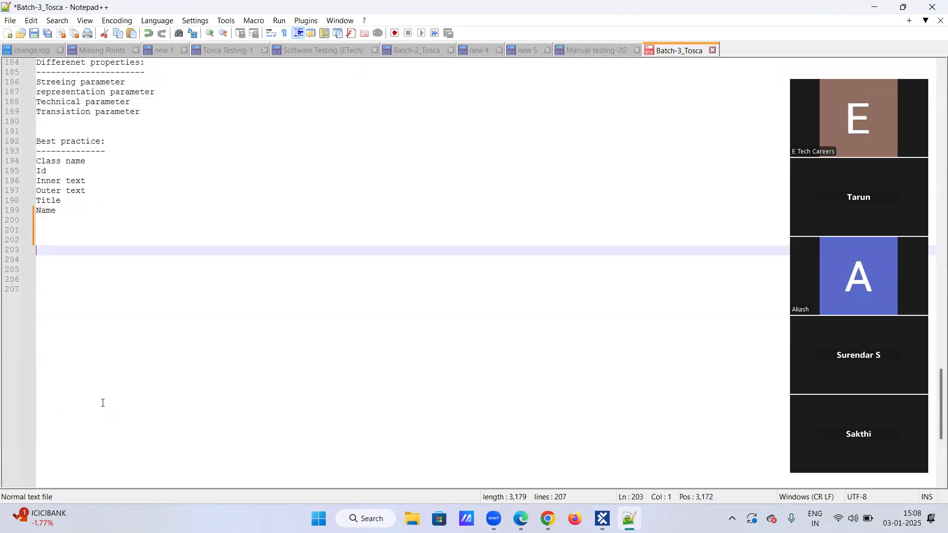
scroll(102, 398, "down", 6)
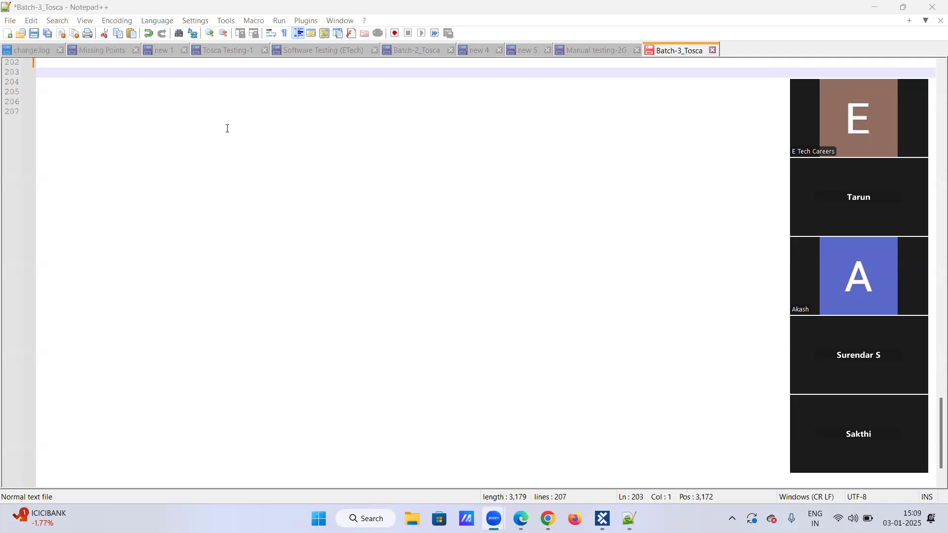
Write the heading "Identify by Anchor:" below the blank lines and underline it with a row of dashes
left_click(106, 73)
type("Identif")
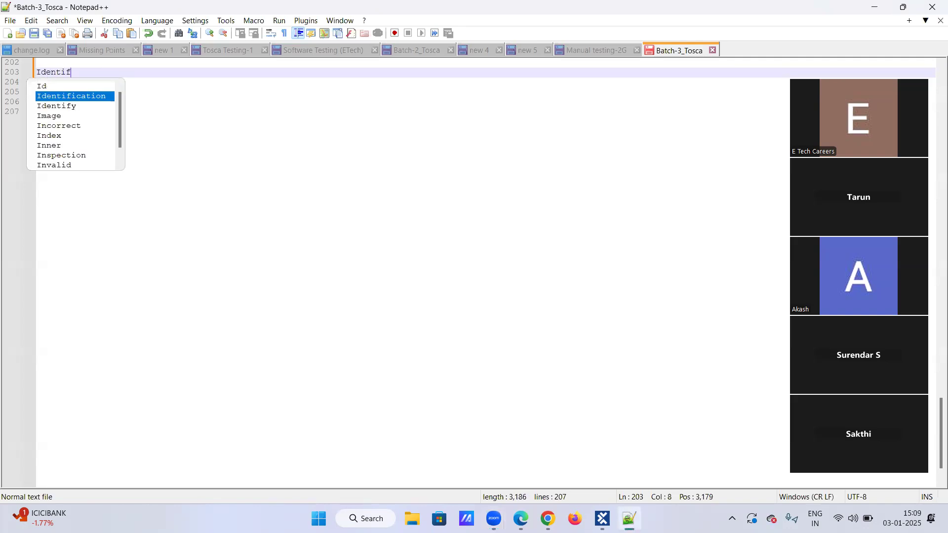
type("y by ")
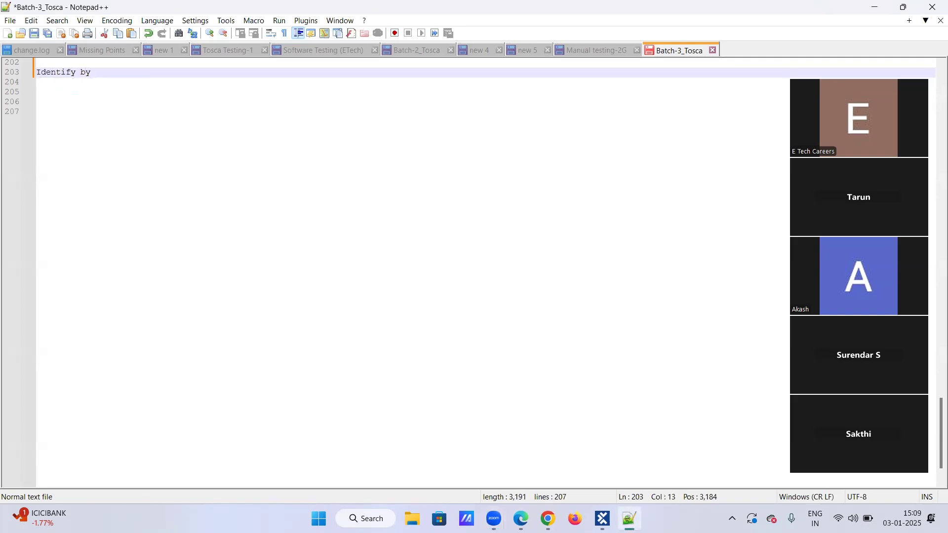
type("Anchor:")
key("Return")
type("----------------------")
key("Return")
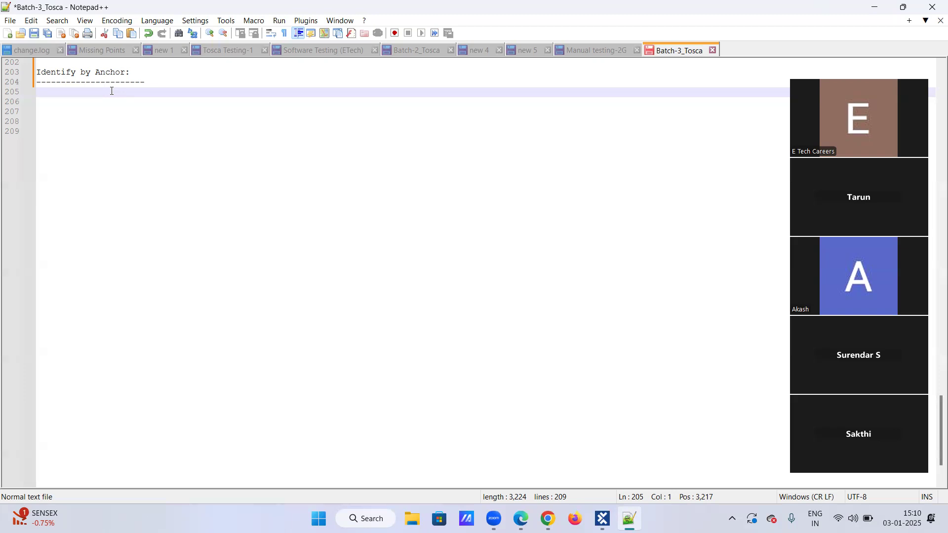
Under the heading, write "Identifying a control with the help/support/reference of another control."
type("Iden")
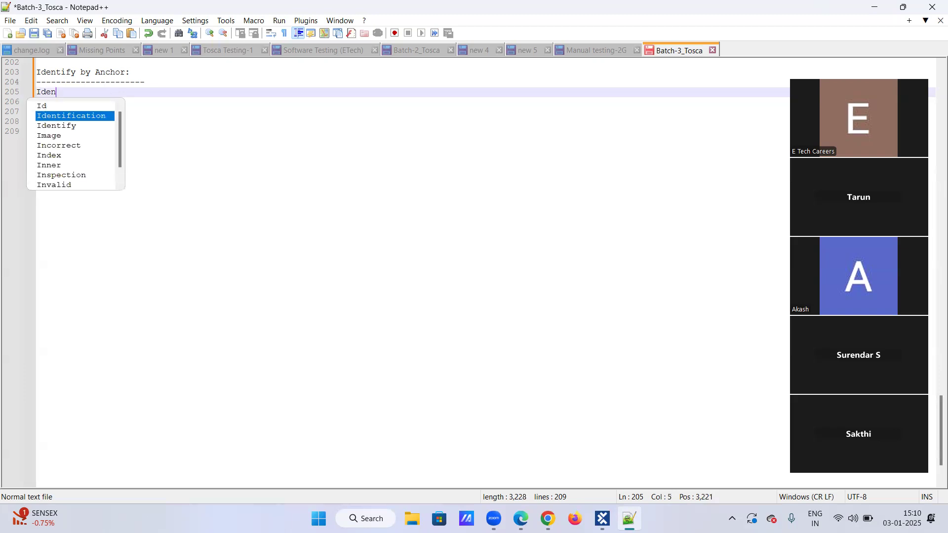
type("tifyin")
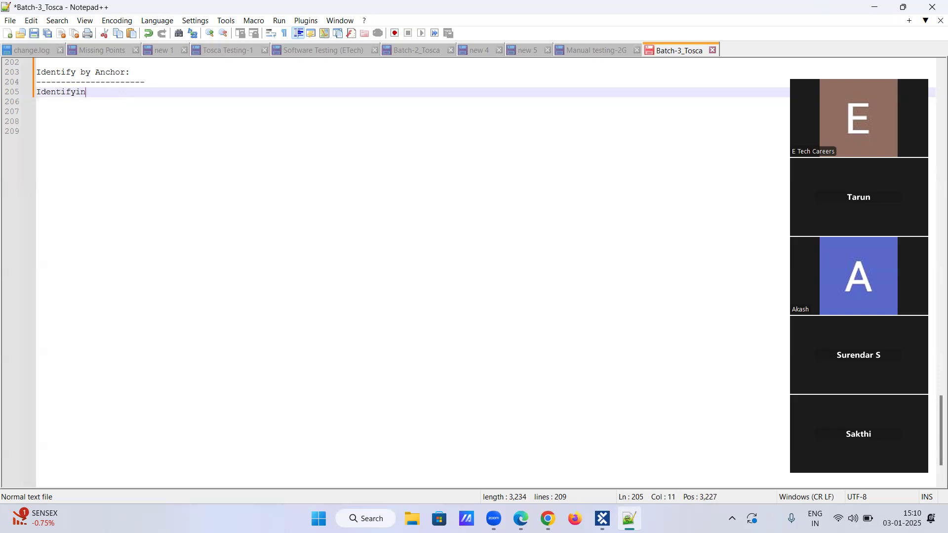
type("g a control with the help/support/reference of an")
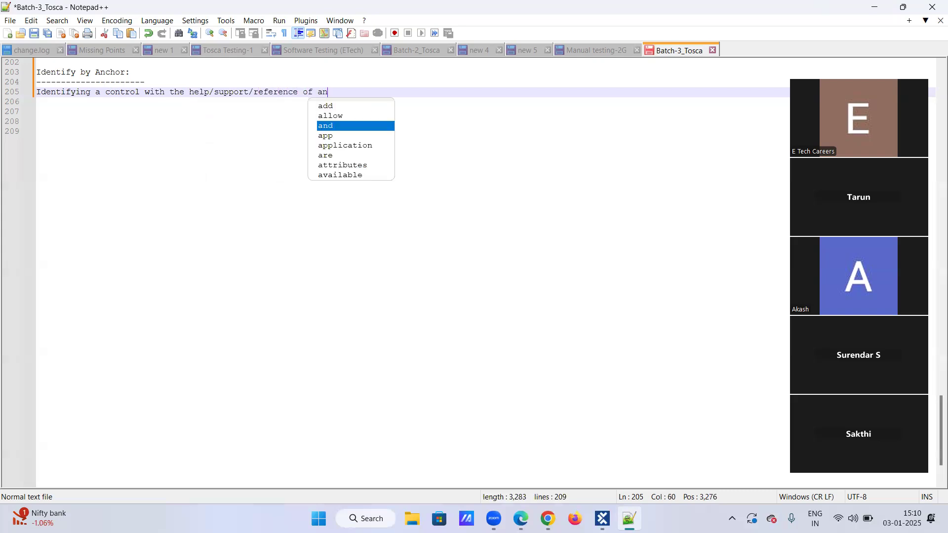
type("other control")
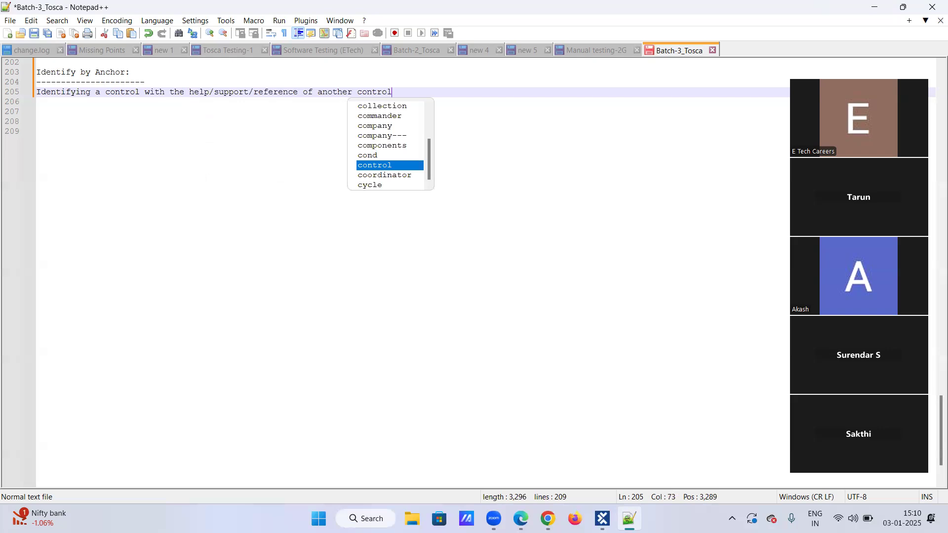
type(". ")
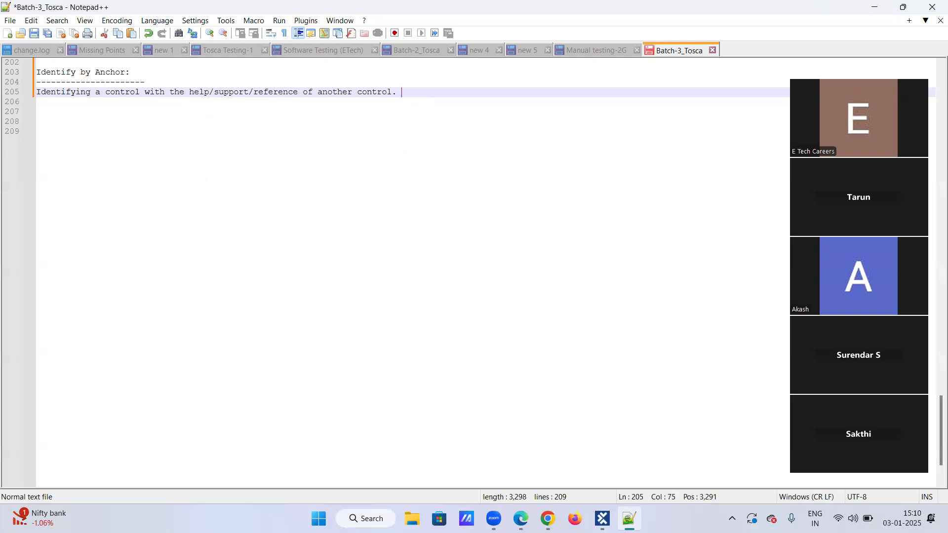
type("it is c")
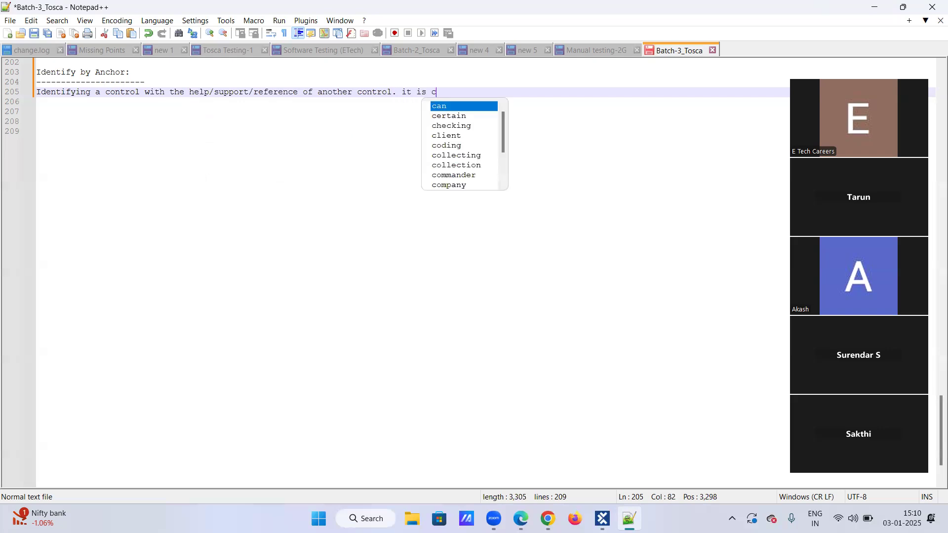
type("alled as ")
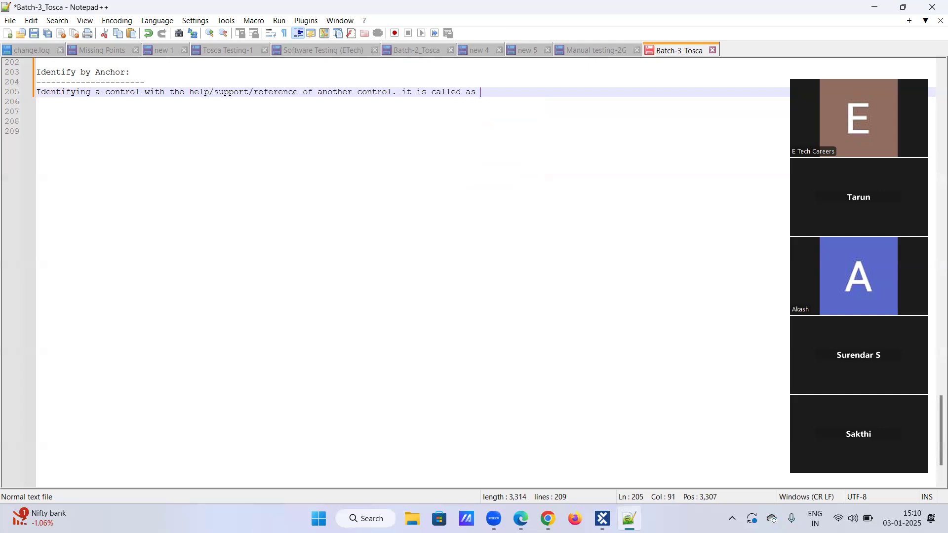
type("Identify by Anchor.")
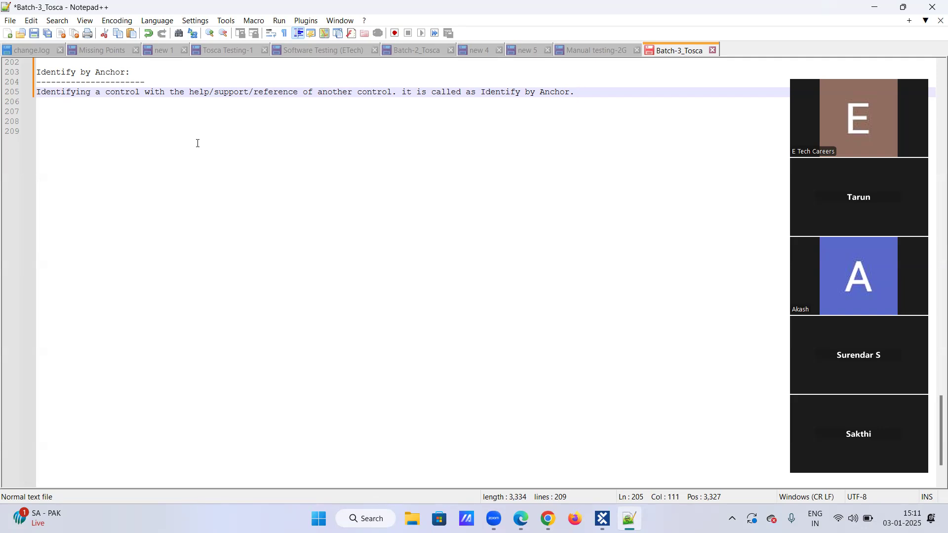
Add the line "-----> Any control which is unique, should be stable." below the definition, correcting the spacing before "stable"
key("Down")
type("-----> ")
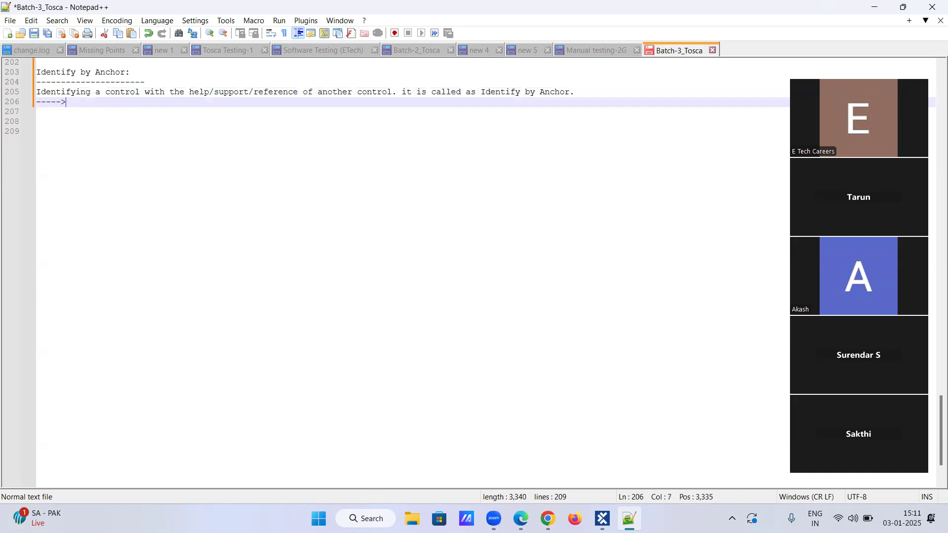
type("Any control whi")
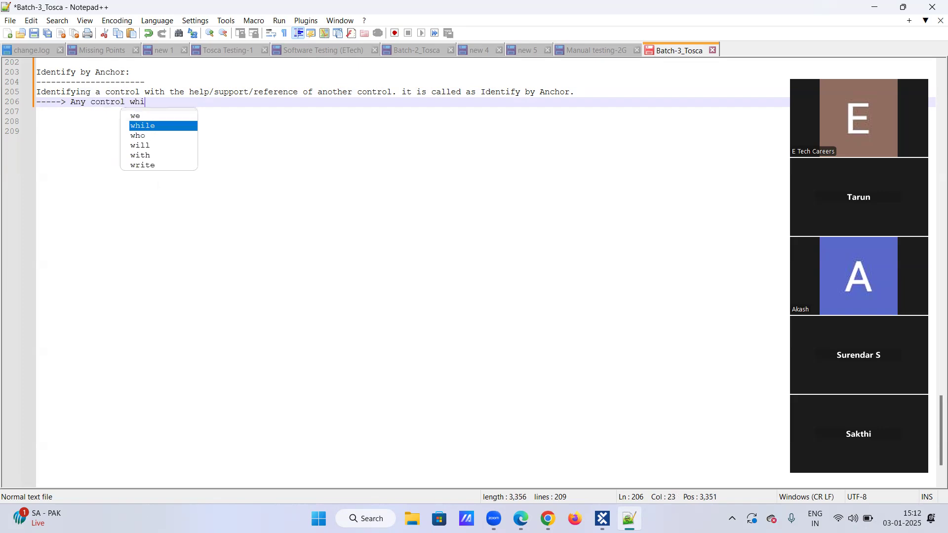
type("ch is unique")
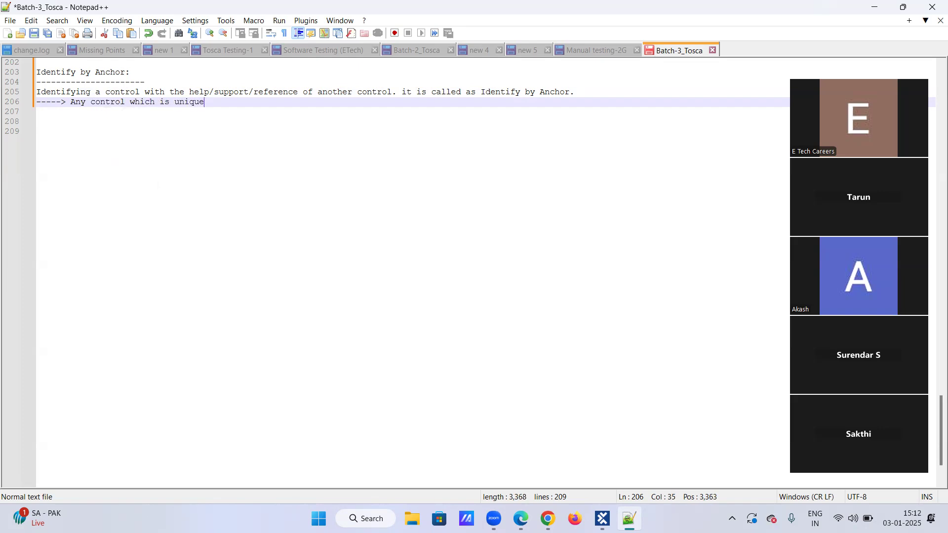
type(", sh")
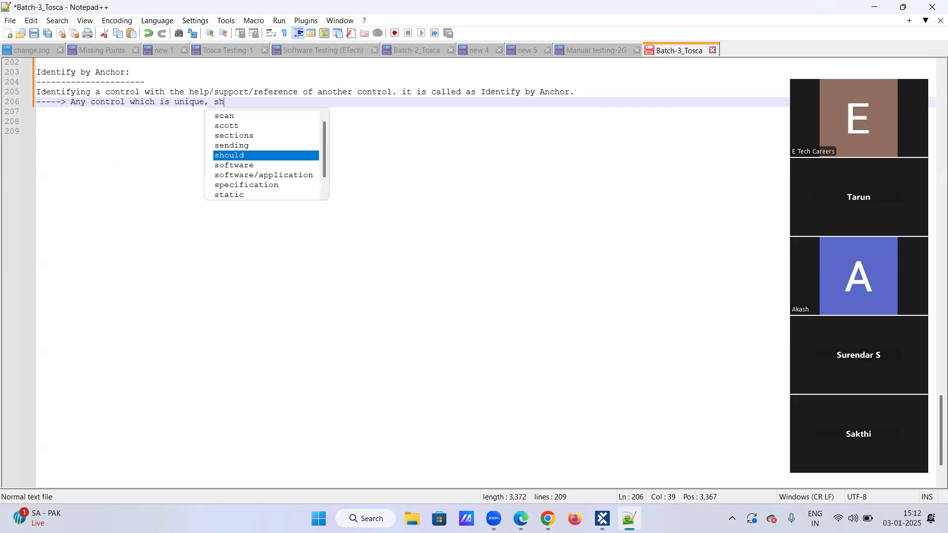
type("ould besta")
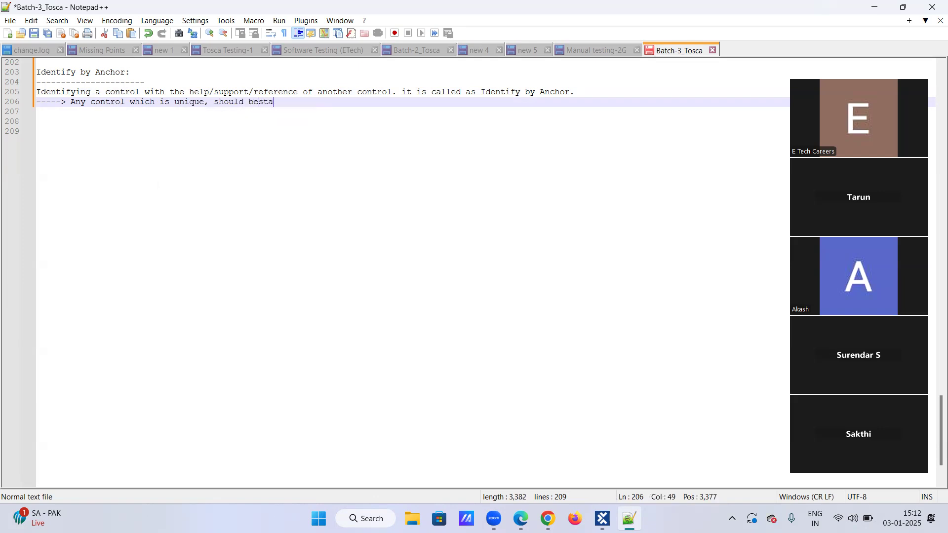
type("ble.")
key("Left")
key("Left")
key("Left")
key("Left")
key("Left")
key("Left")
key("Left")
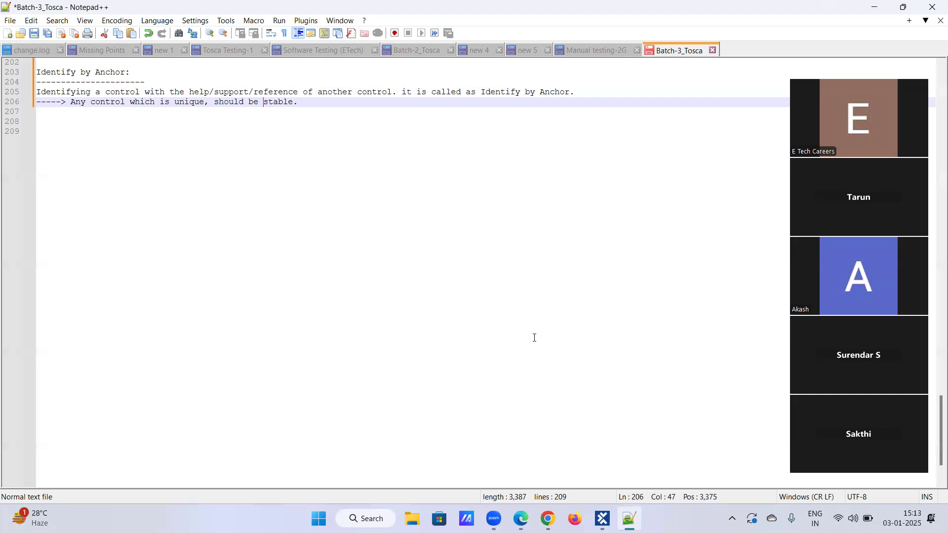
Switch to Tosca Commander, open the Tosca Batch-3 project and expand the Demo web shop Modules folder
left_click(603, 519)
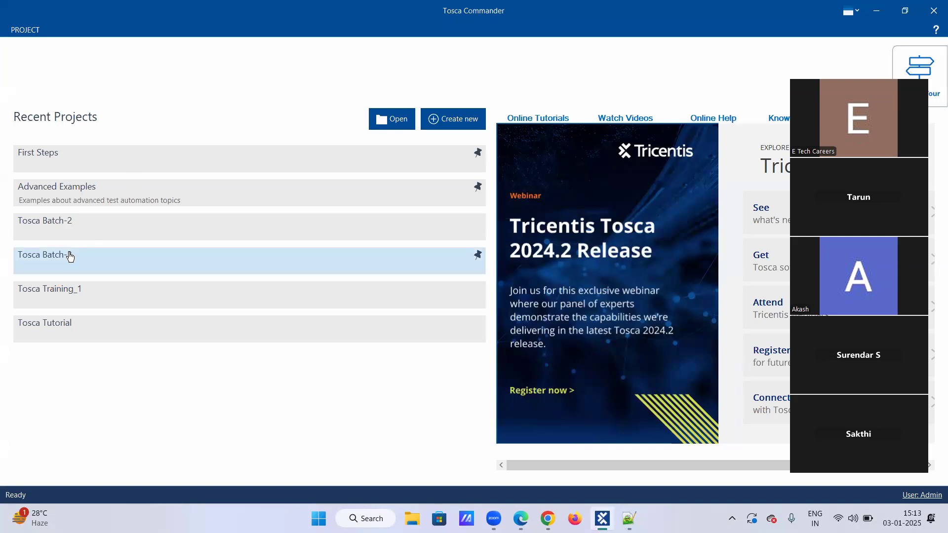
left_click(70, 256)
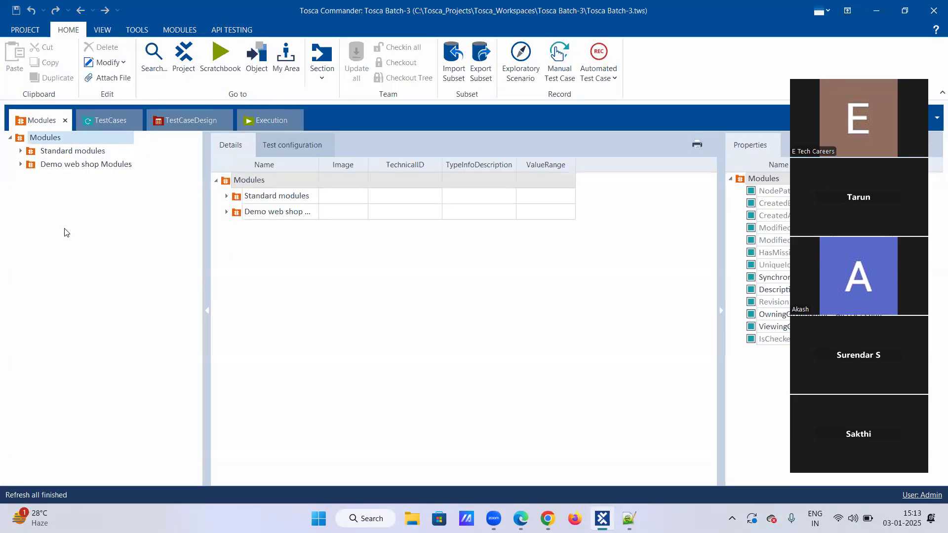
left_click(20, 165)
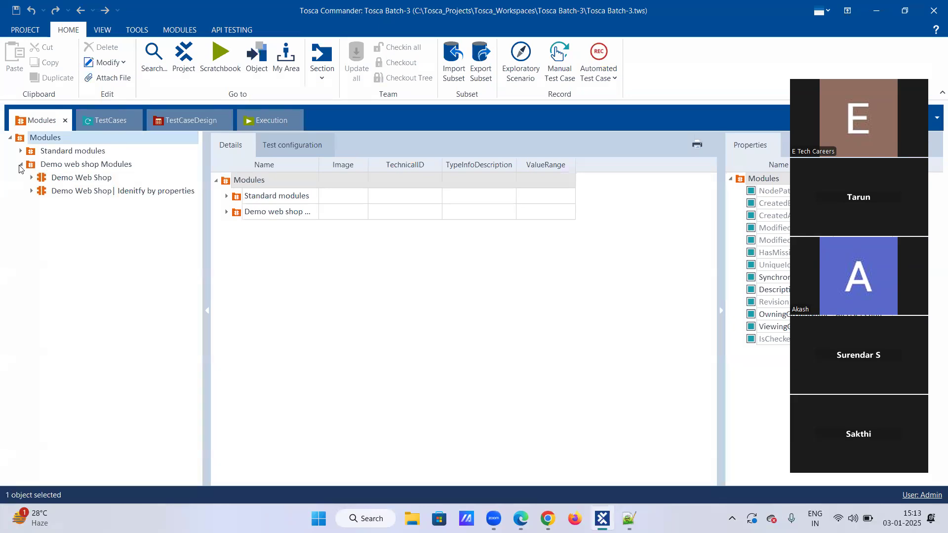
Switch to Chrome, close the page-source tab and reload the Demo Web Shop home page from its logo
right_click(42, 166)
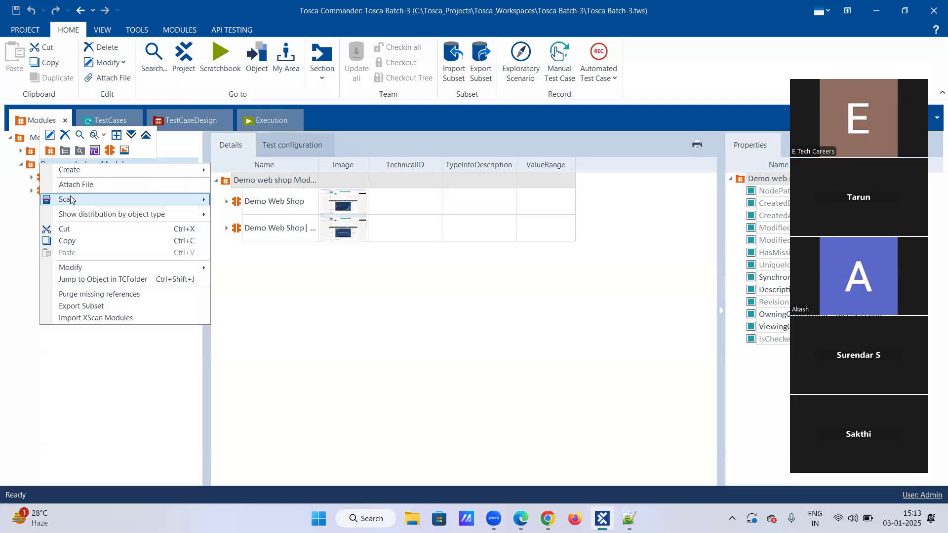
left_click(296, 334)
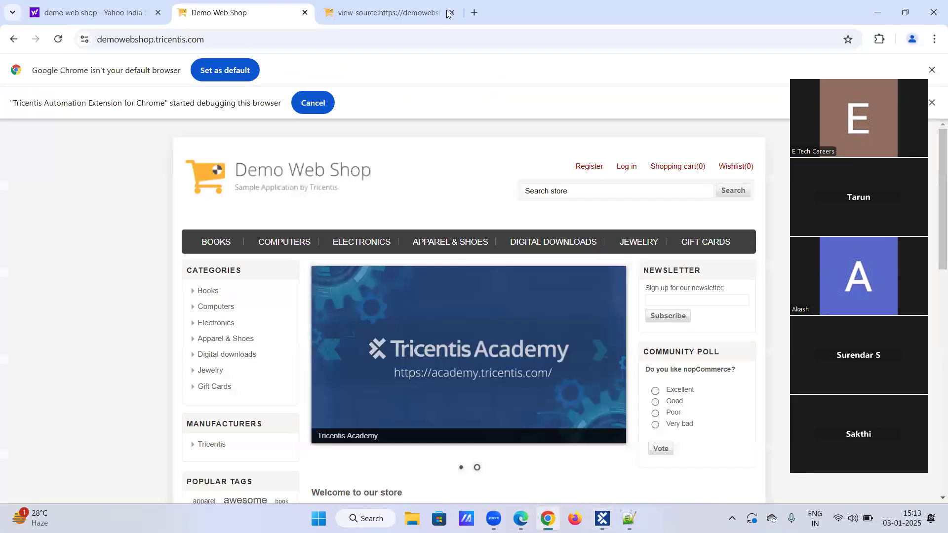
left_click(450, 12)
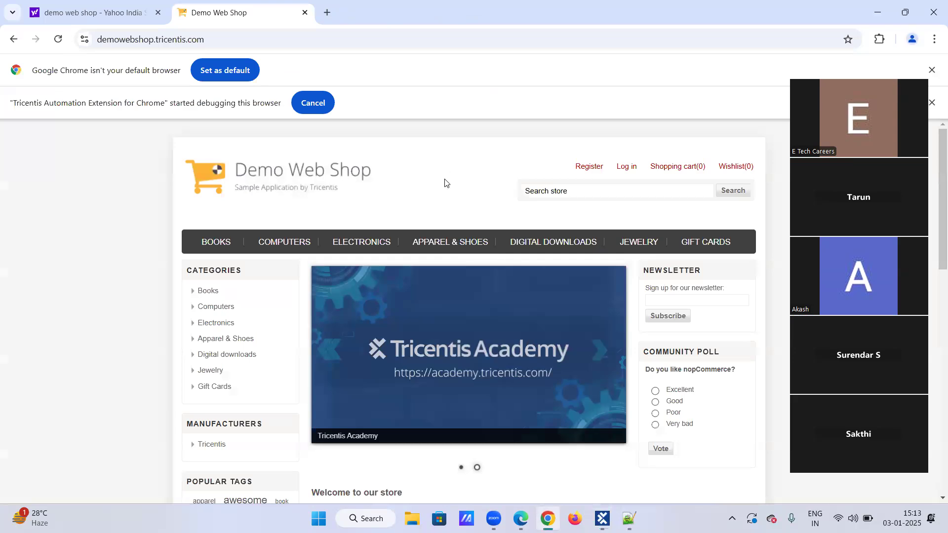
left_click(331, 185)
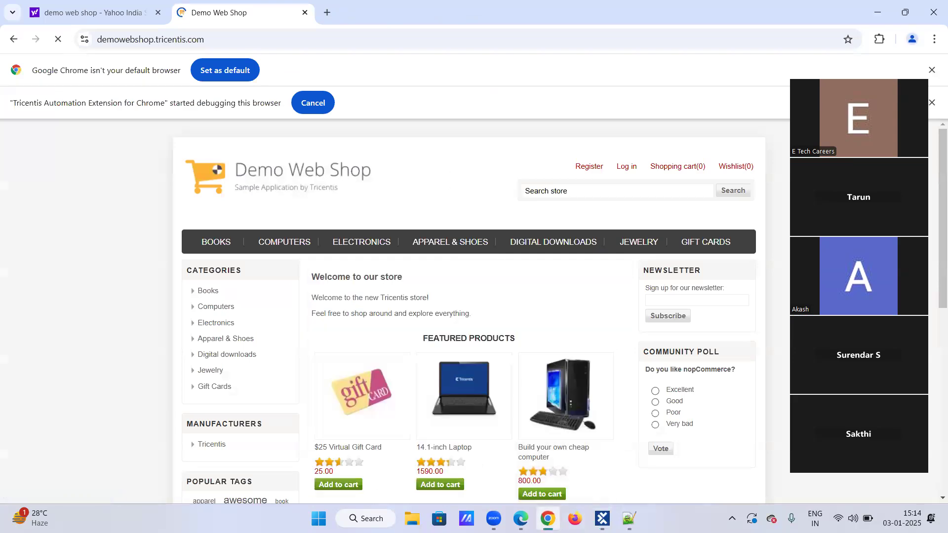
Return to Tosca Commander and start an application scan of the Demo Web Shop browser window from the Demo web shop Modules folder
key("alt+Tab")
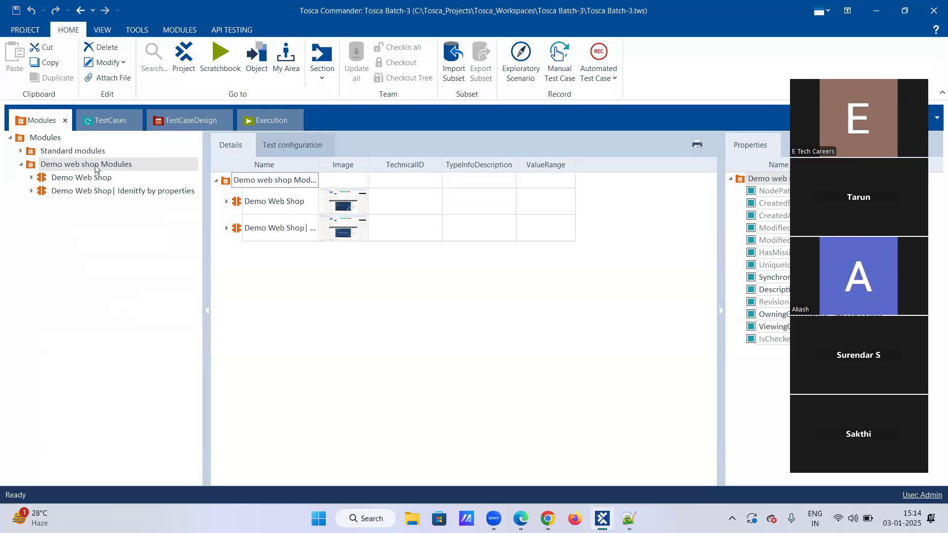
right_click(96, 165)
mouse_move(163, 203)
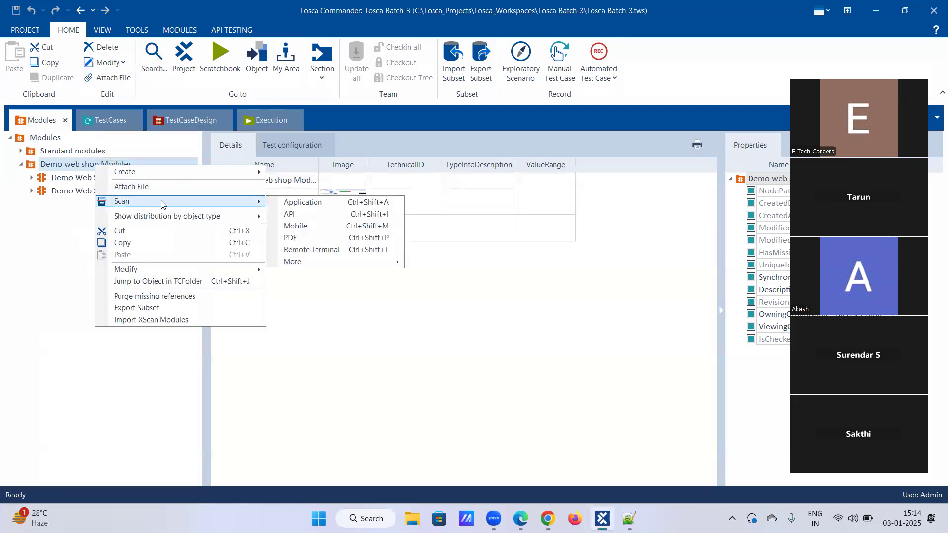
left_click(293, 207)
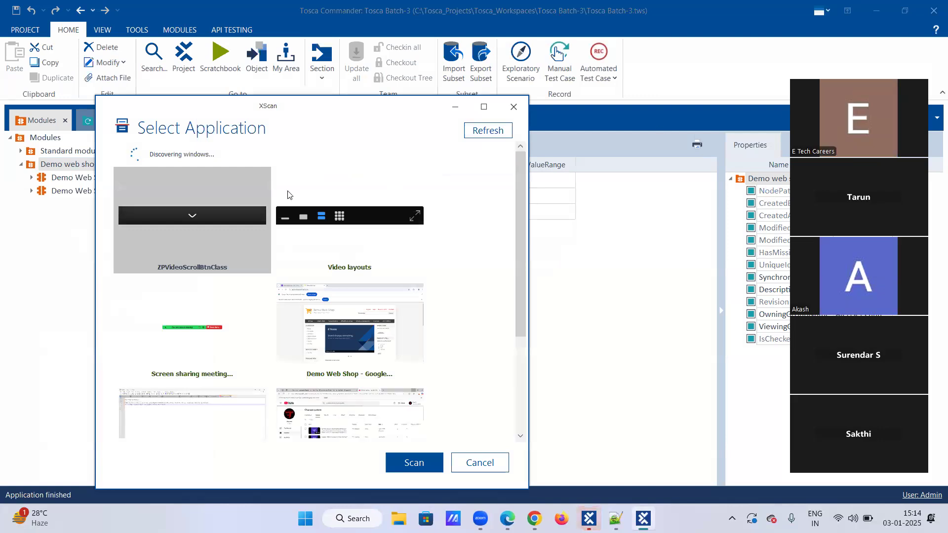
left_click(336, 340)
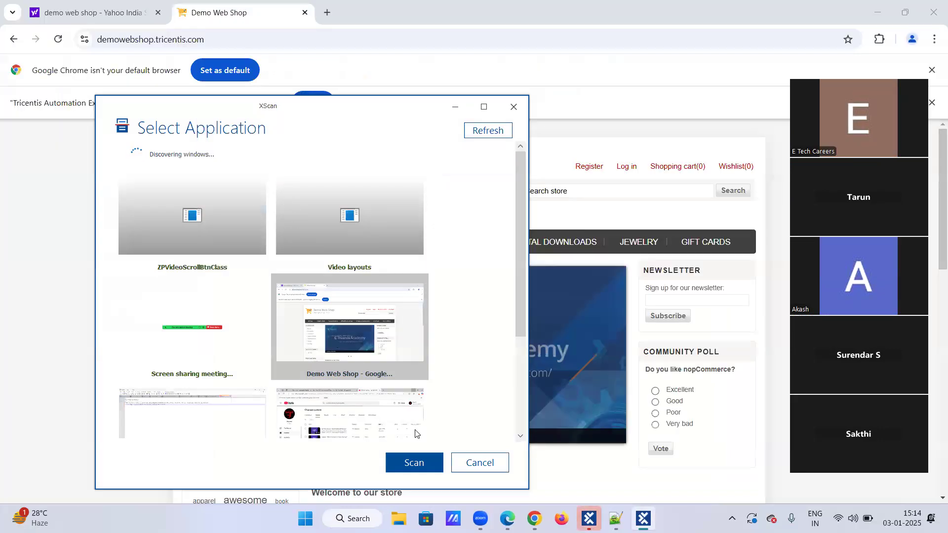
left_click(427, 469)
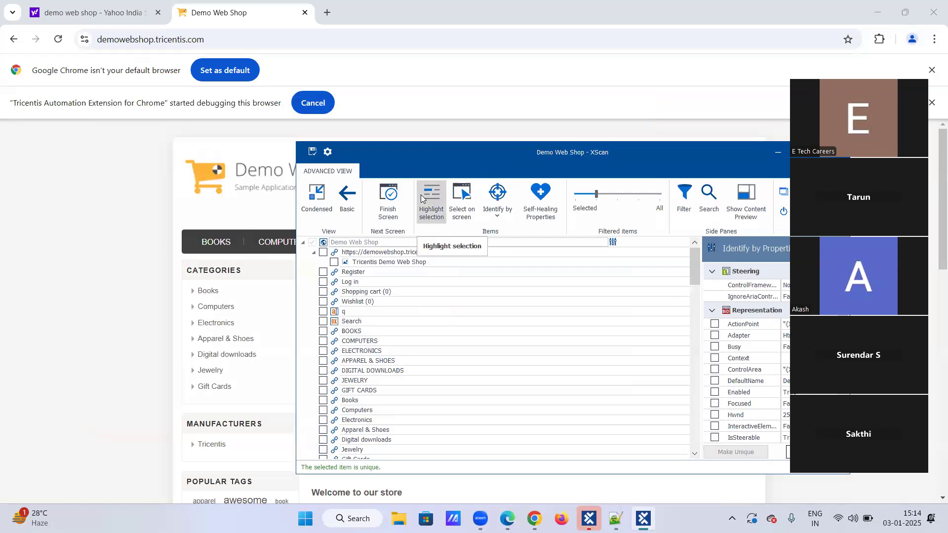
Pick the Books link under Categories directly on the web page for the XScan selection
left_click(465, 197)
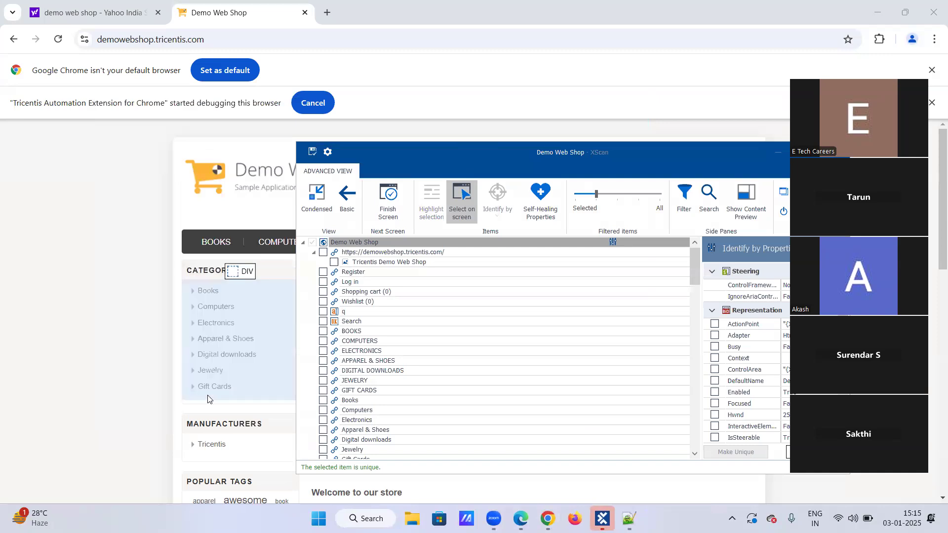
left_click(207, 294)
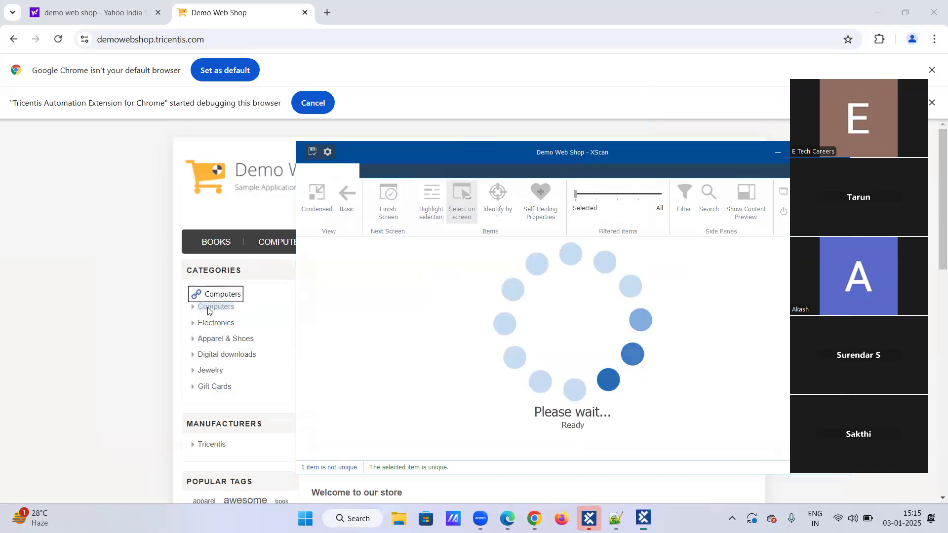
Pick the Computers, Electronics, Apparel & Shoes, Digital downloads, Jewelry and Gift Cards category links on the web page and end on-screen selection
left_click(208, 308, "ctrl")
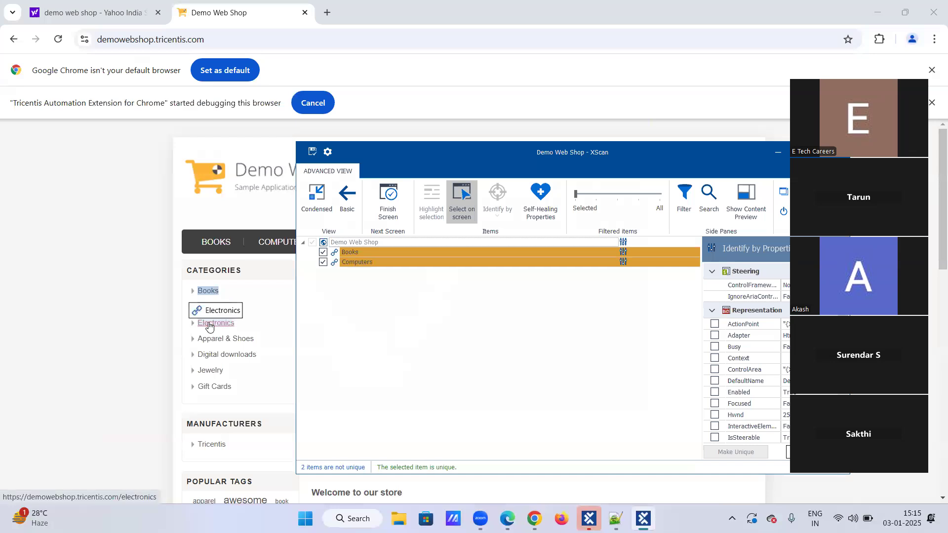
left_click(209, 326, "ctrl")
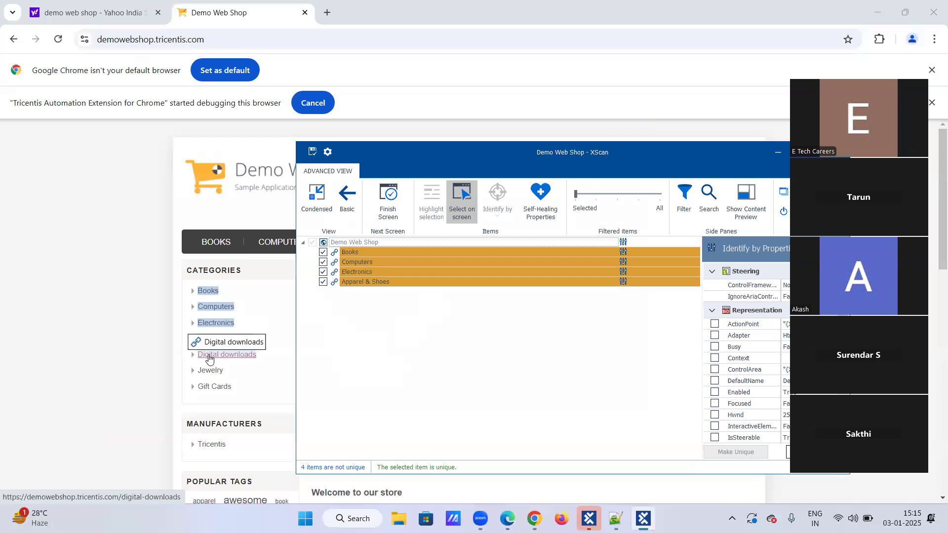
left_click(209, 357, "ctrl")
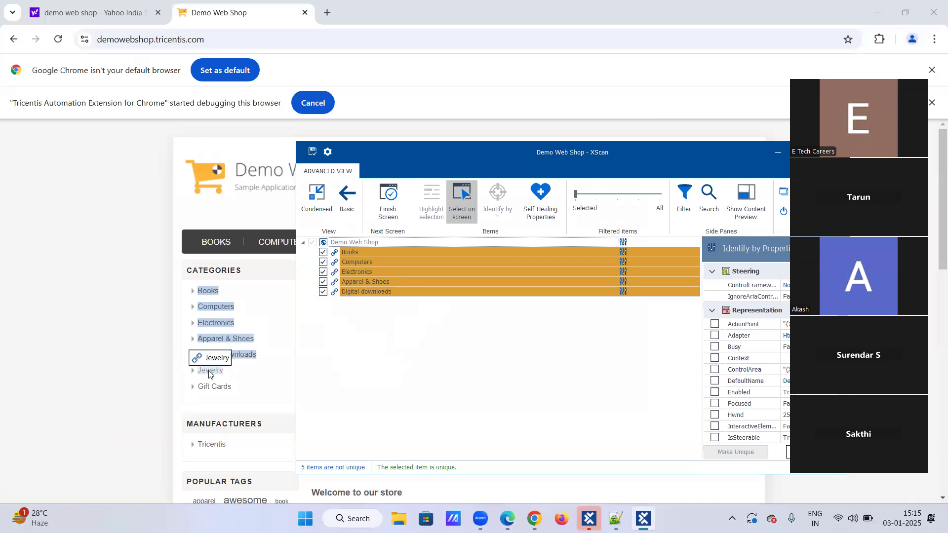
left_click(209, 373, "ctrl")
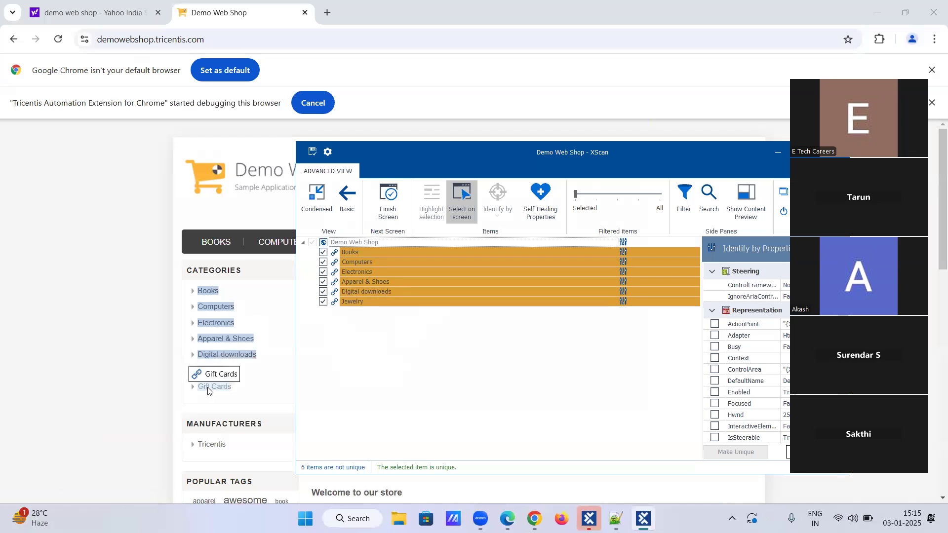
left_click(208, 388, "ctrl")
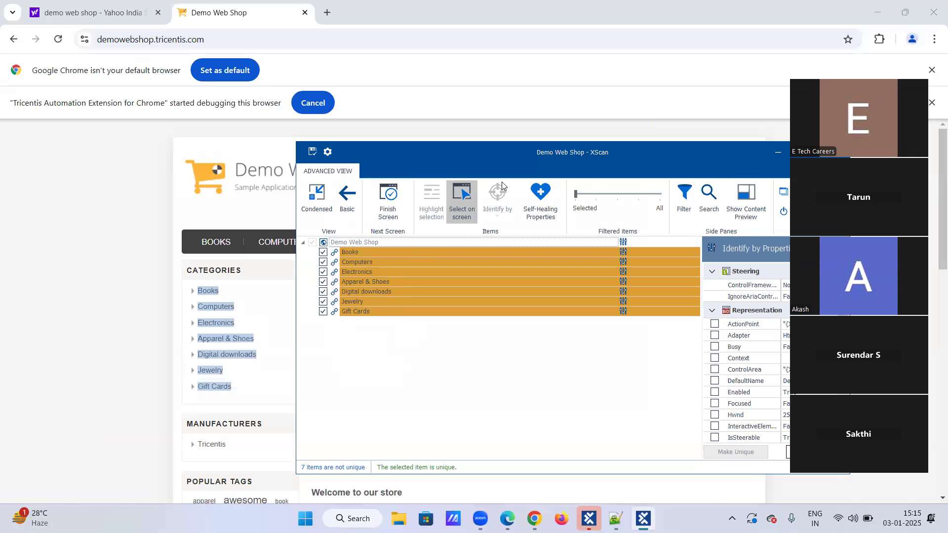
left_click(462, 205)
left_click_drag(457, 161, 327, 147)
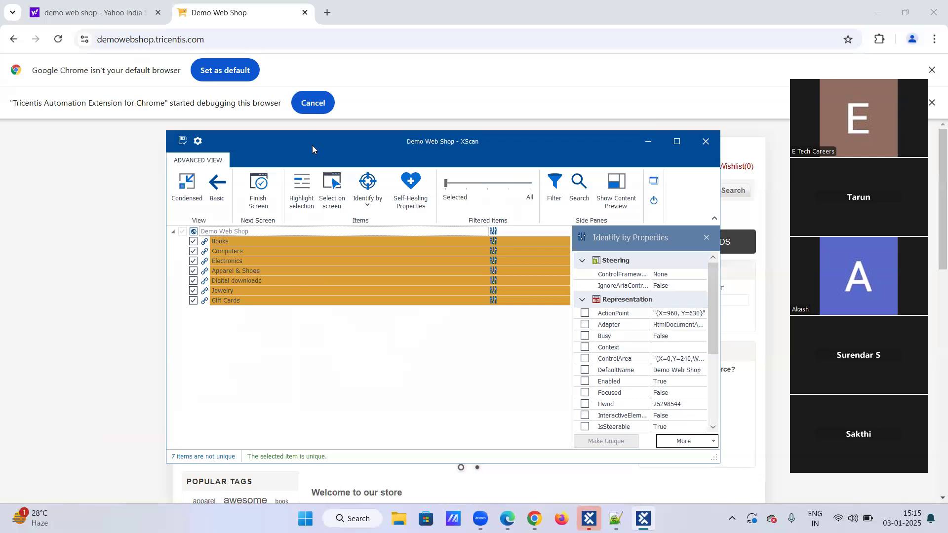
left_click_drag(312, 145, 331, 286)
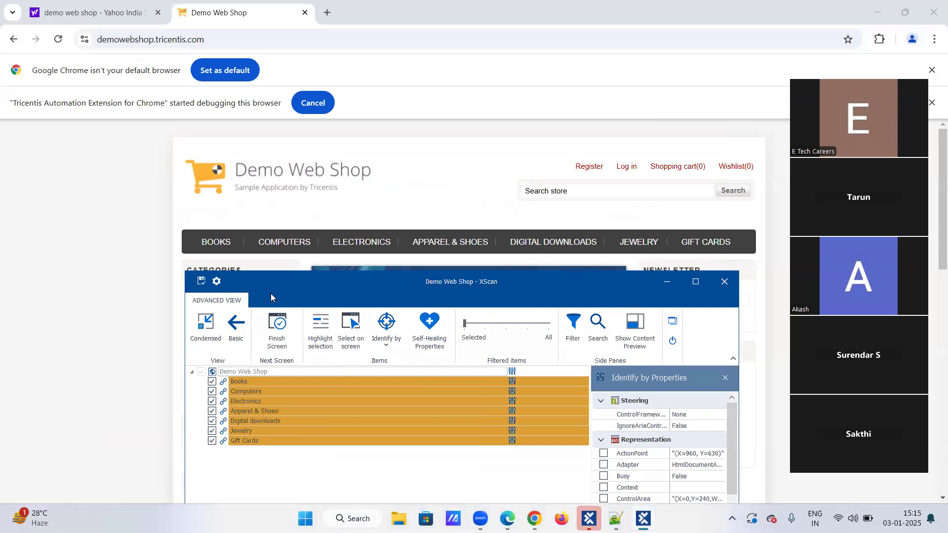
left_click_drag(271, 293, 330, 264)
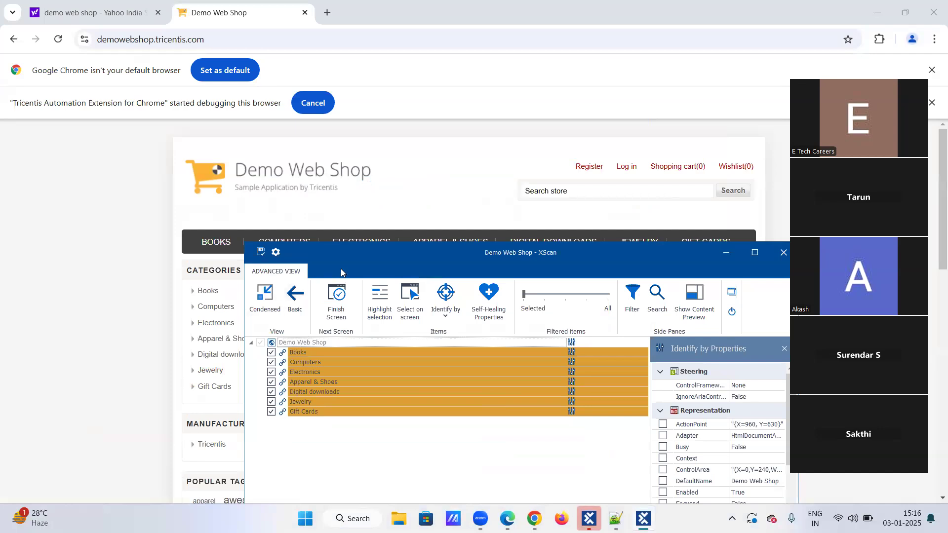
left_click_drag(342, 272, 275, 206)
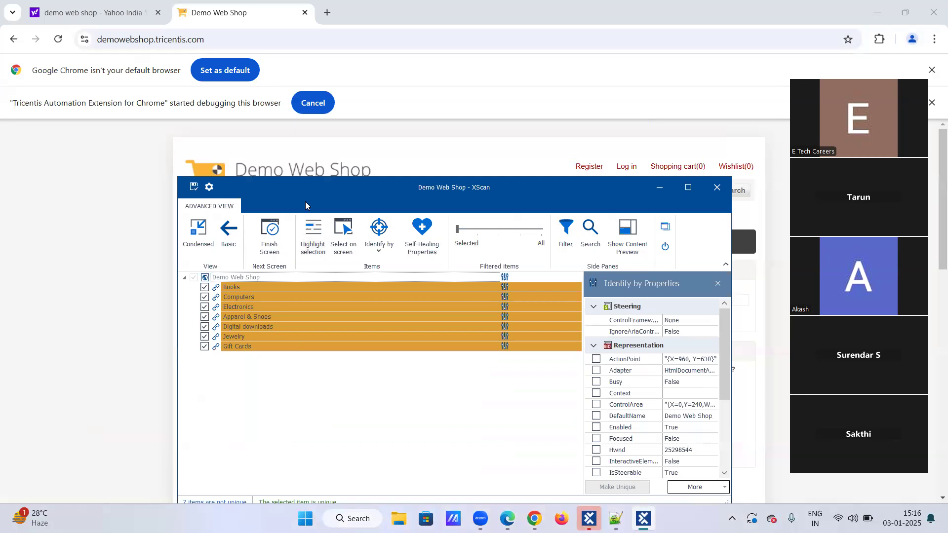
left_click_drag(305, 202, 435, 273)
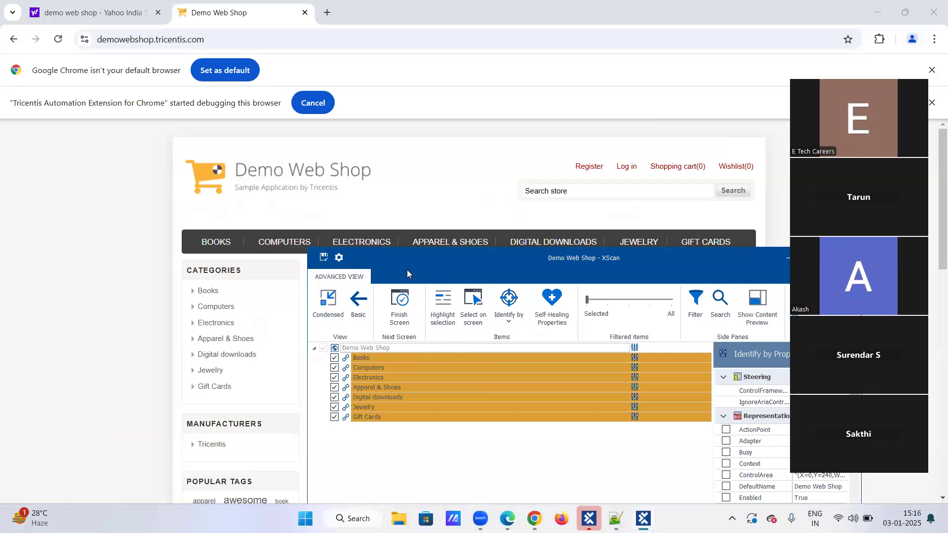
left_click_drag(411, 273, 322, 195)
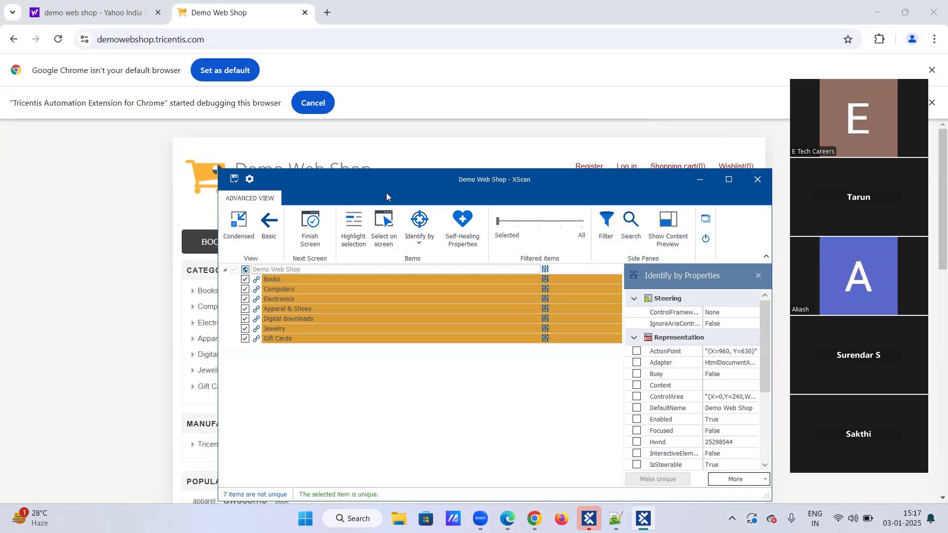
left_click_drag(378, 172, 371, 149)
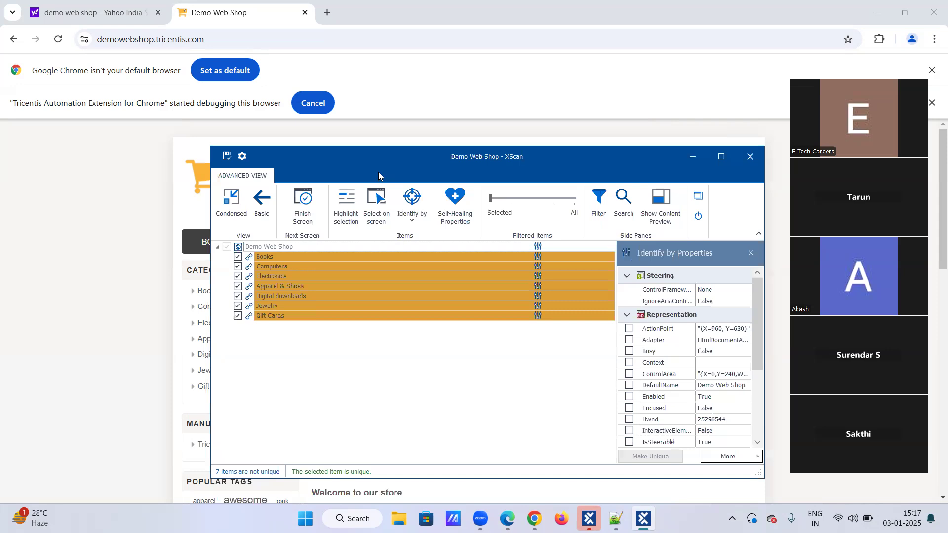
Select the Books item in the scan and choose Anchor as its identification method
left_click(297, 257)
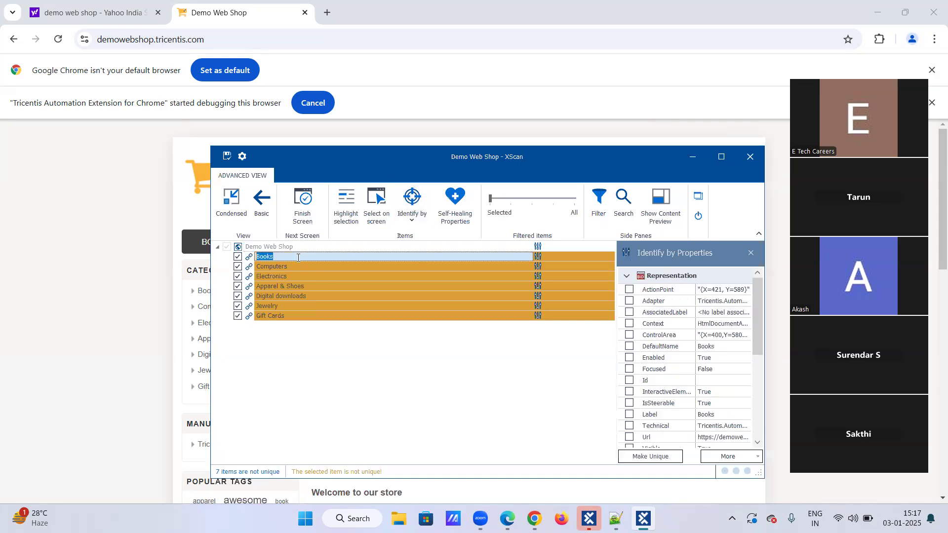
left_click(410, 231)
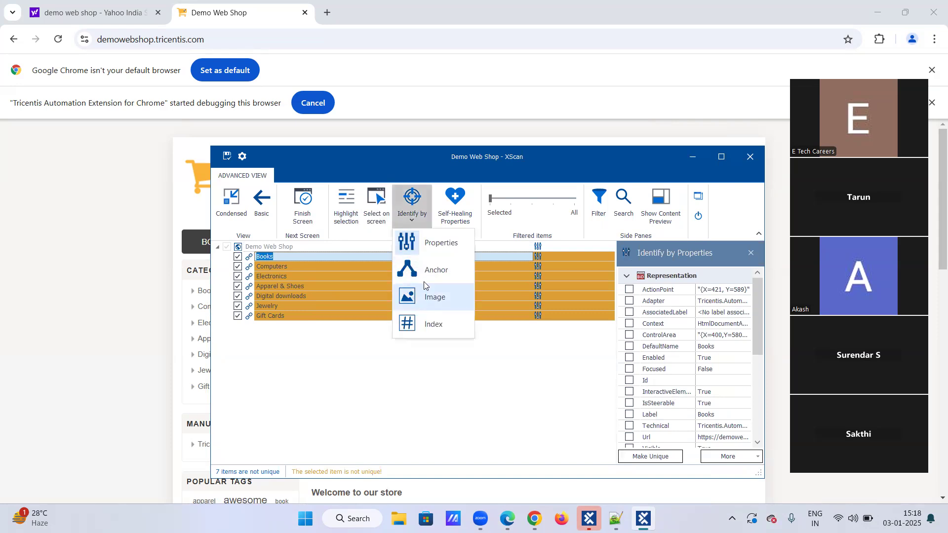
left_click(426, 274)
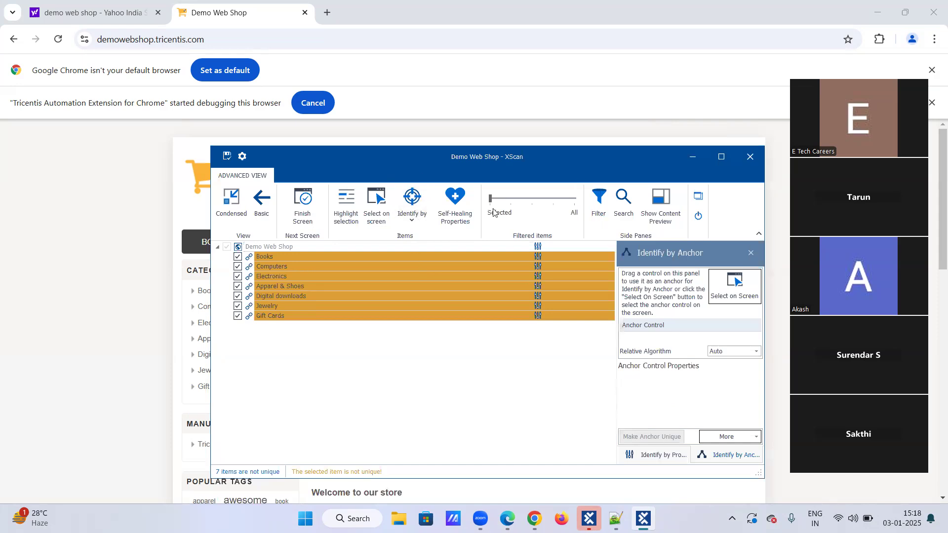
left_click_drag(514, 163, 493, 209)
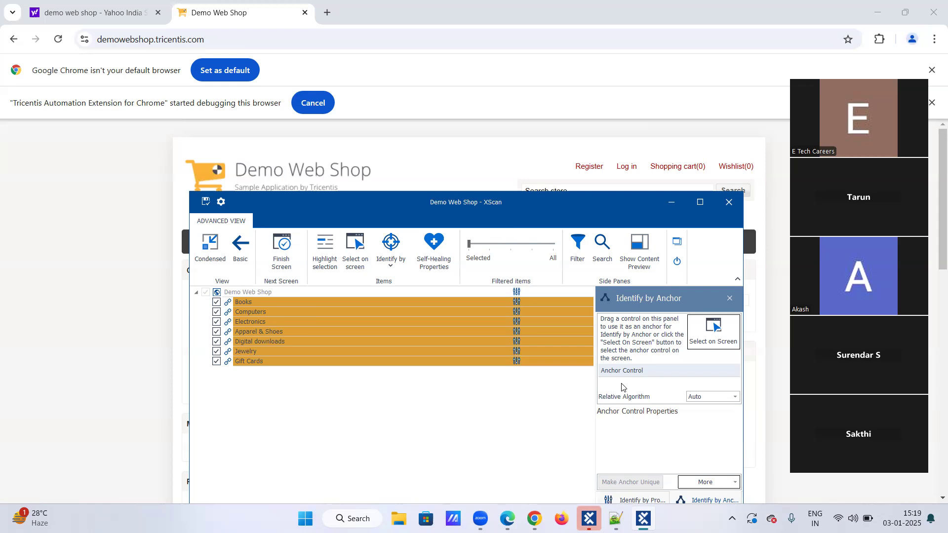
Pick the Register link on the web page as the anchor control for Books and review its anchor control properties
left_click(710, 342)
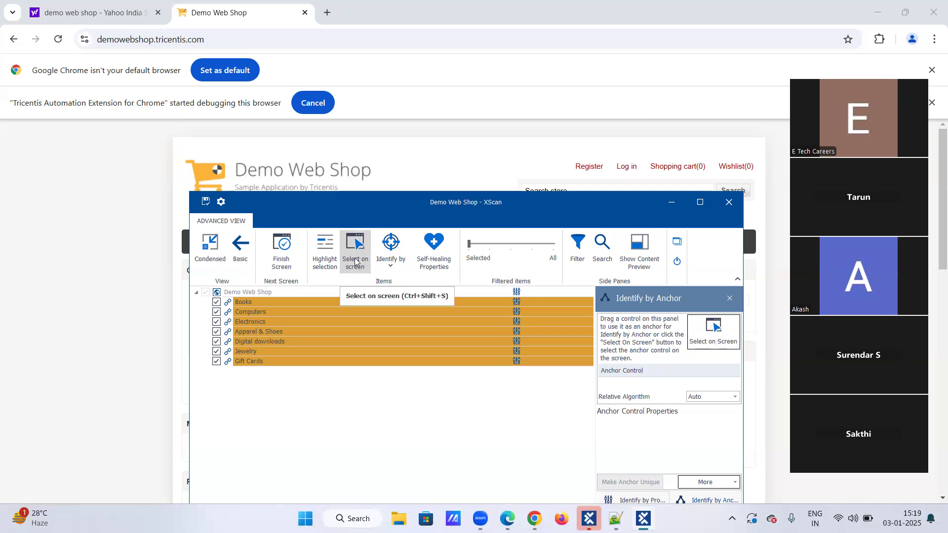
left_click(714, 332)
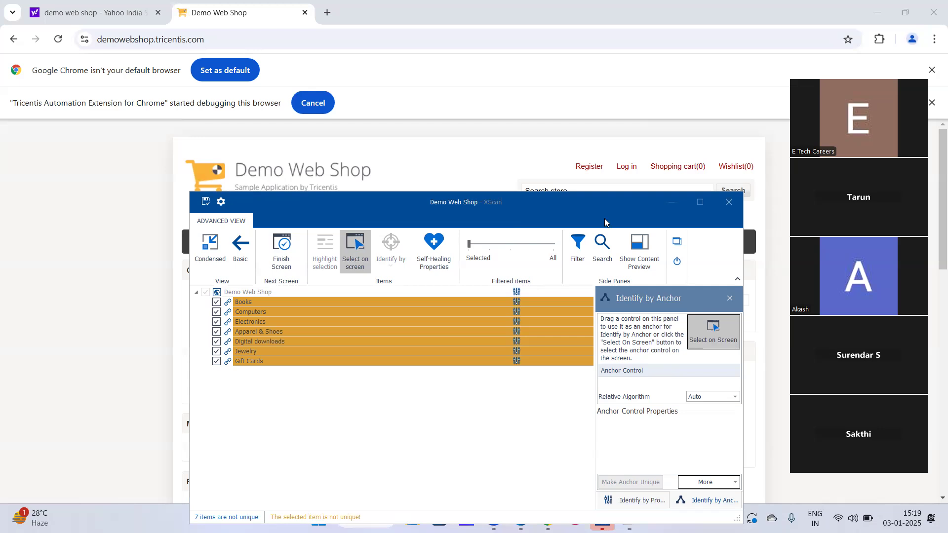
left_click_drag(489, 210, 505, 243)
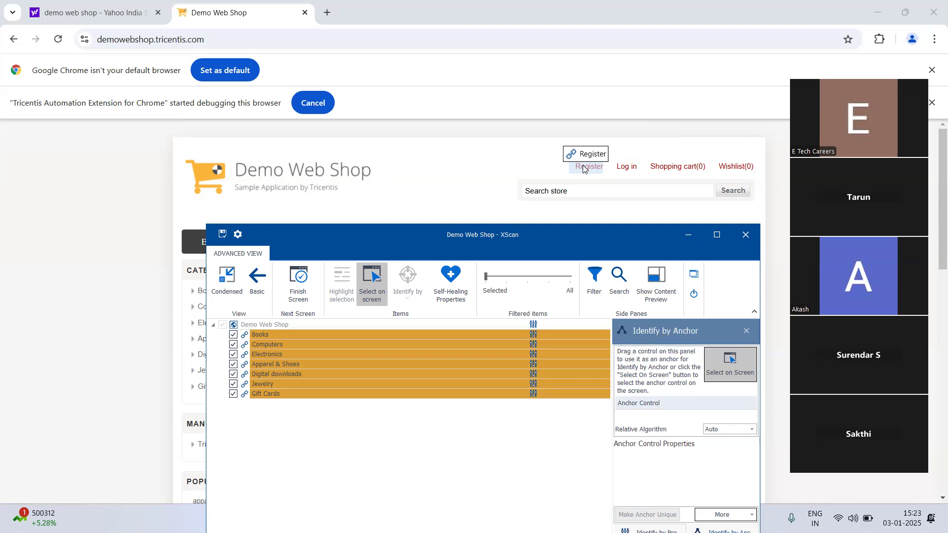
left_click(746, 383)
left_click(585, 171)
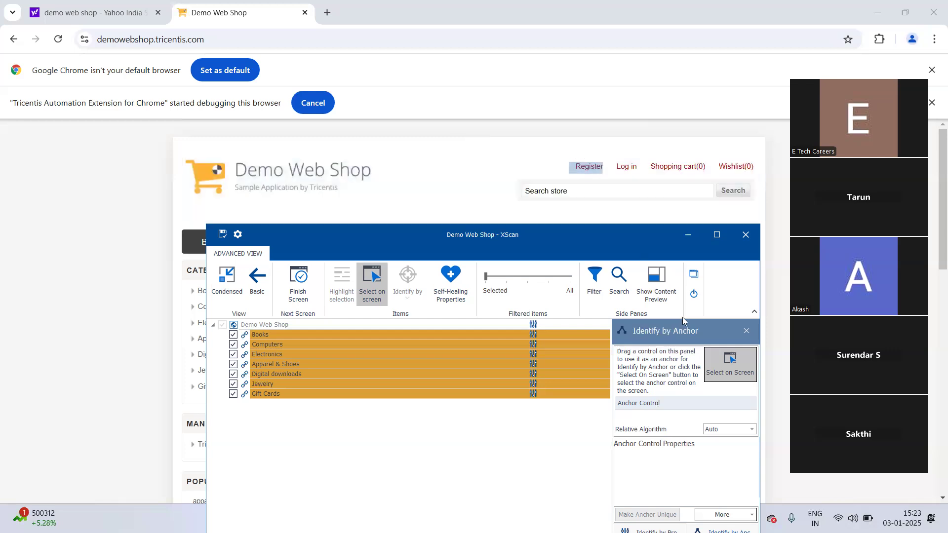
left_click(729, 364)
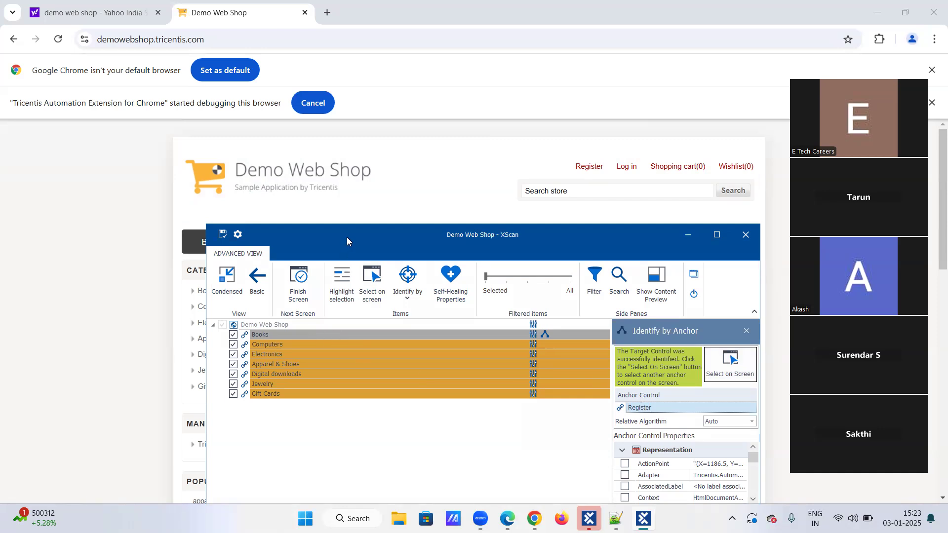
left_click_drag(356, 235, 354, 77)
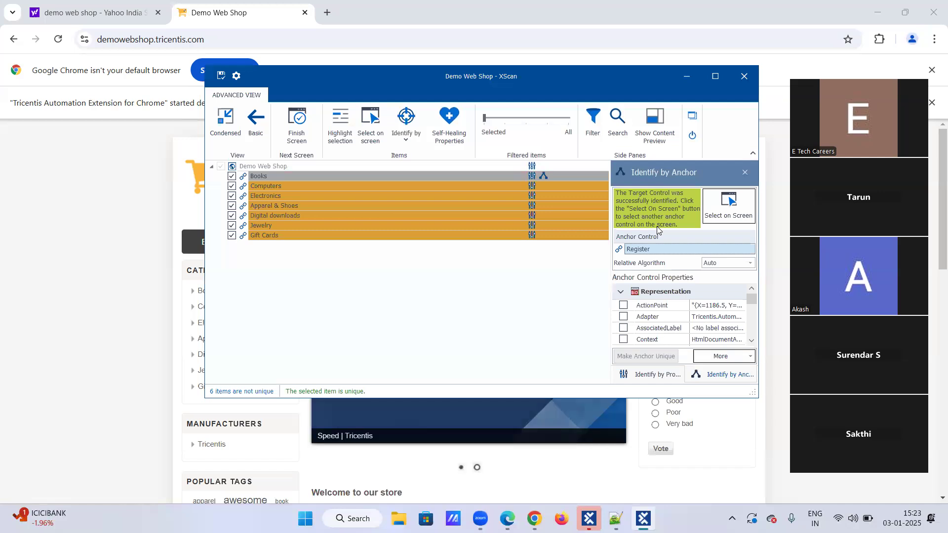
scroll(683, 317, "down", 5)
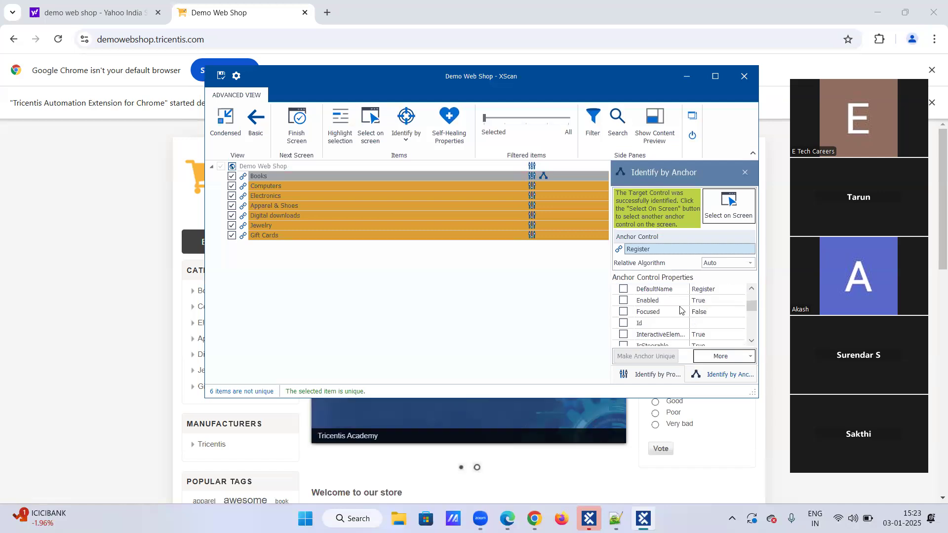
scroll(683, 306, "down", 3)
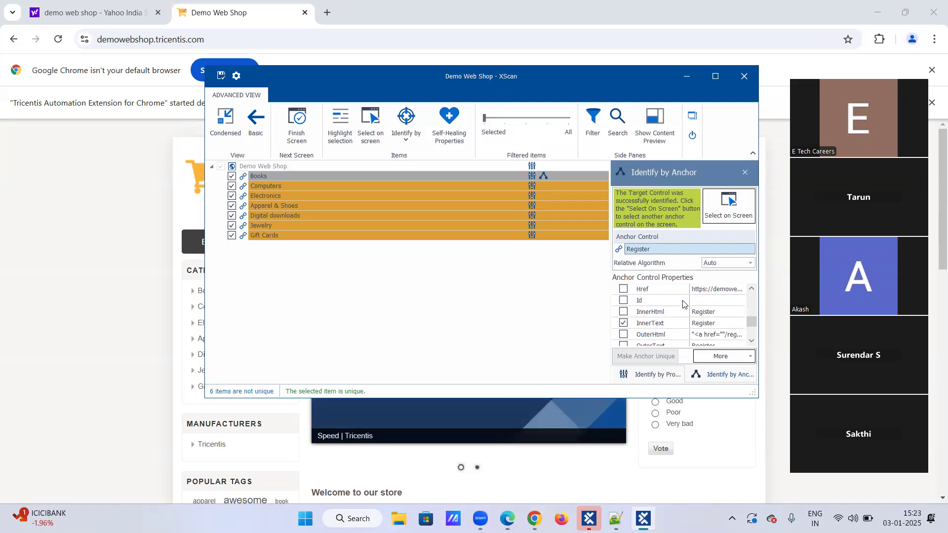
scroll(683, 304, "down", 1)
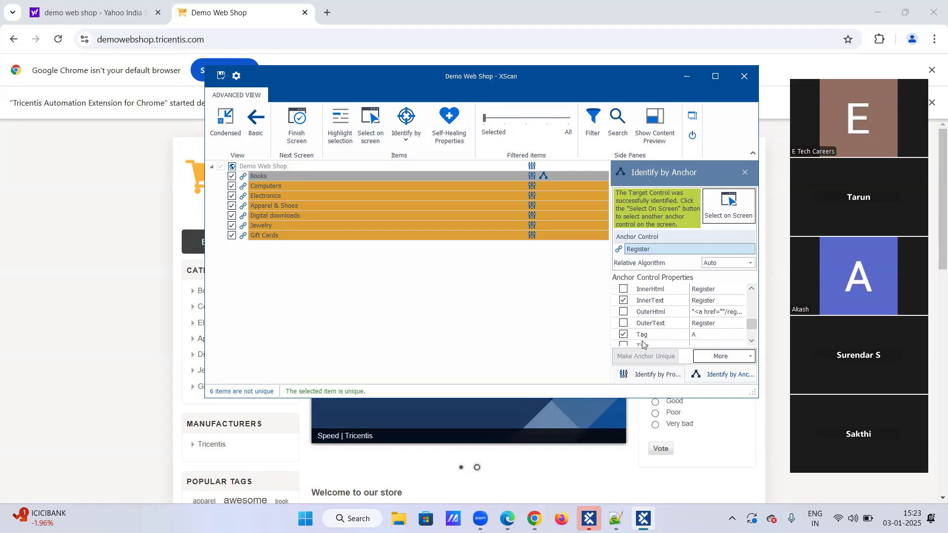
scroll(643, 336, "down", 1)
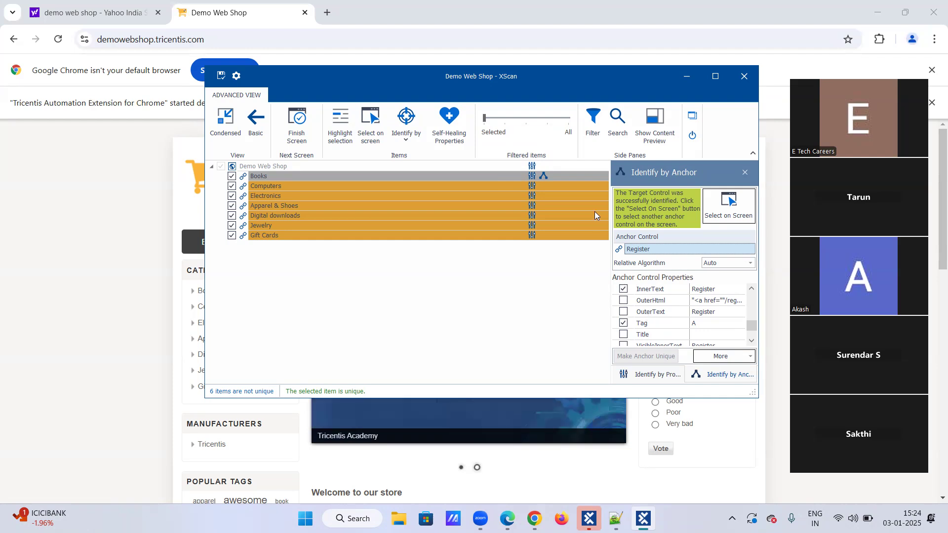
Identify the Computers item by Anchor, picking the Log in link on the web page as its anchor control
left_click(384, 188)
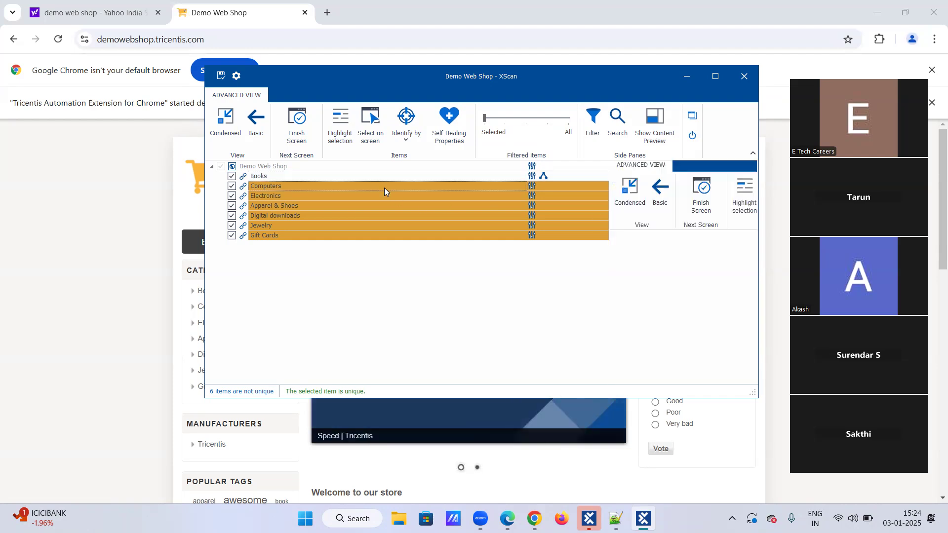
left_click(385, 188)
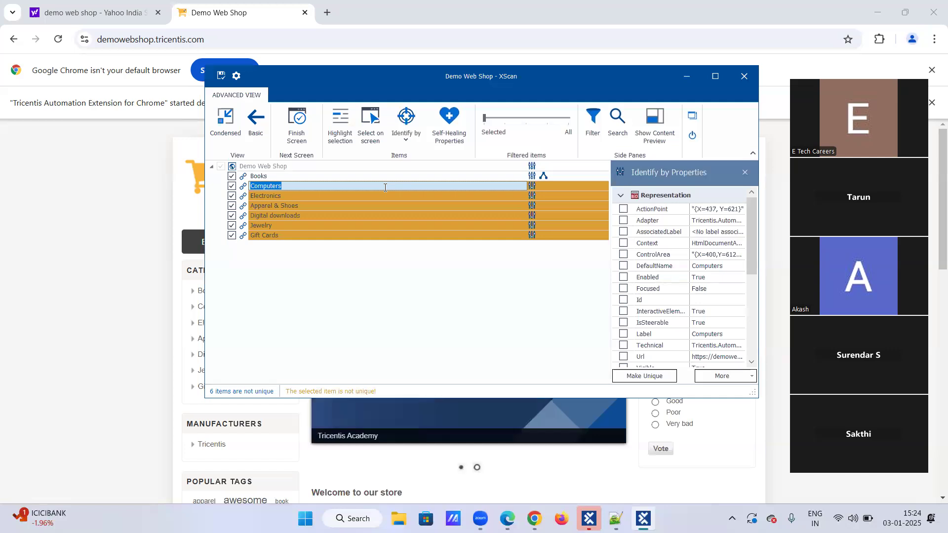
left_click(406, 138)
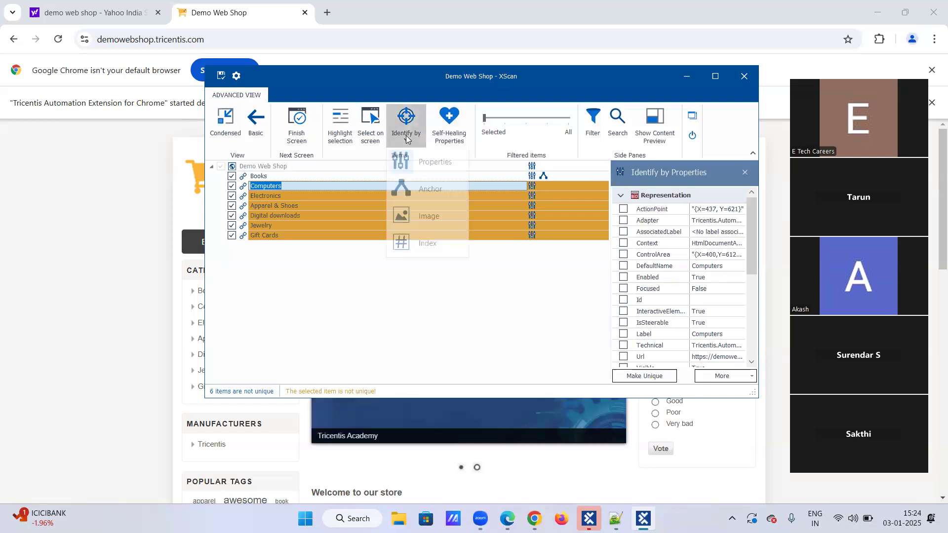
left_click(414, 190)
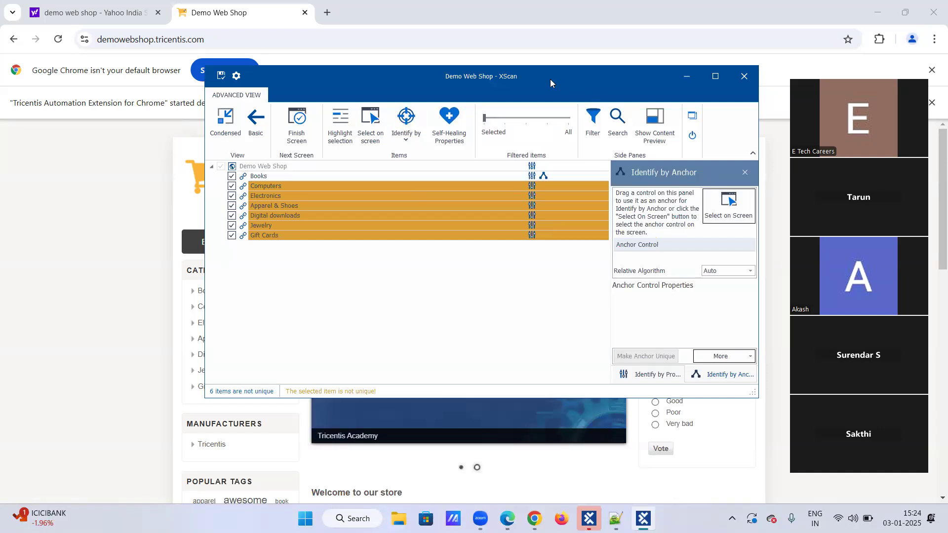
left_click_drag(550, 79, 549, 197)
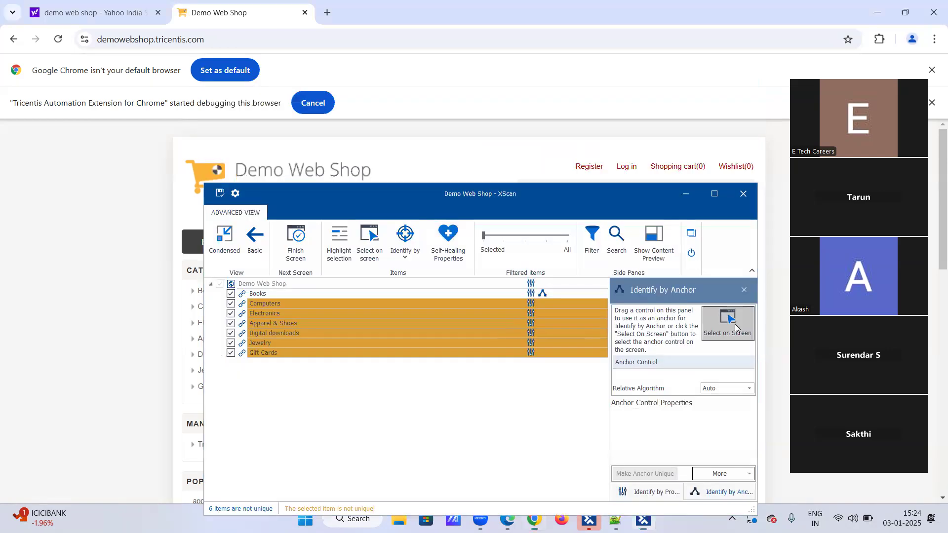
left_click(735, 324)
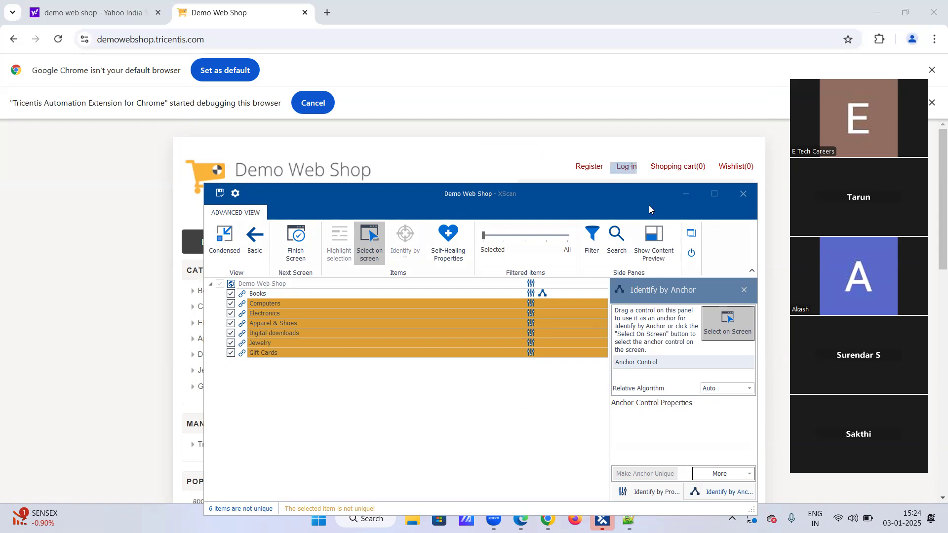
left_click(721, 330)
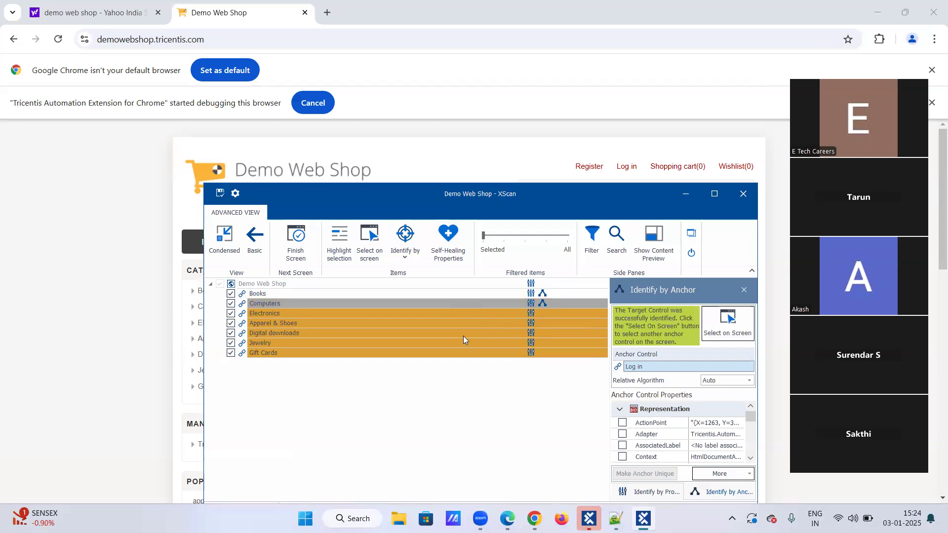
Identify the Electronics item by Anchor, picking the Shopping cart link on the web page as its anchor control
left_click(458, 314)
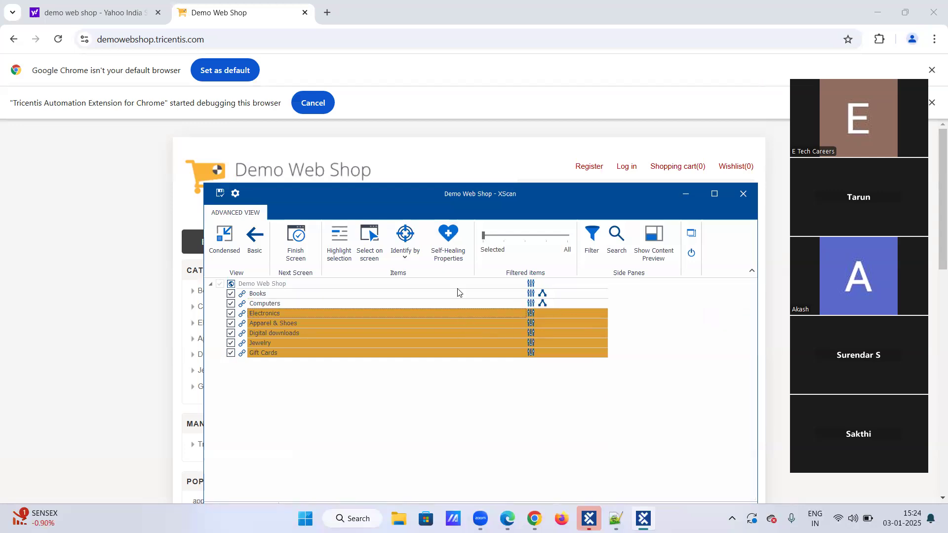
left_click(410, 262)
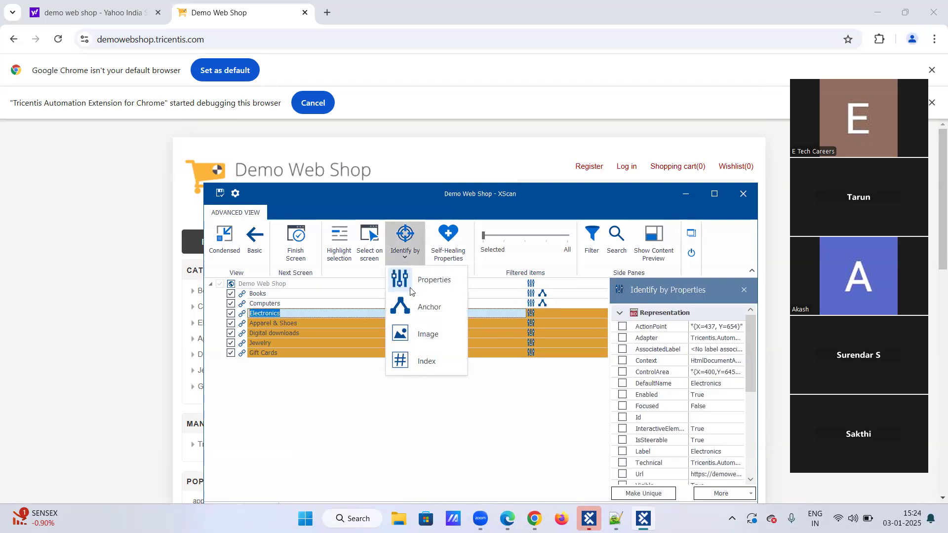
left_click(416, 310)
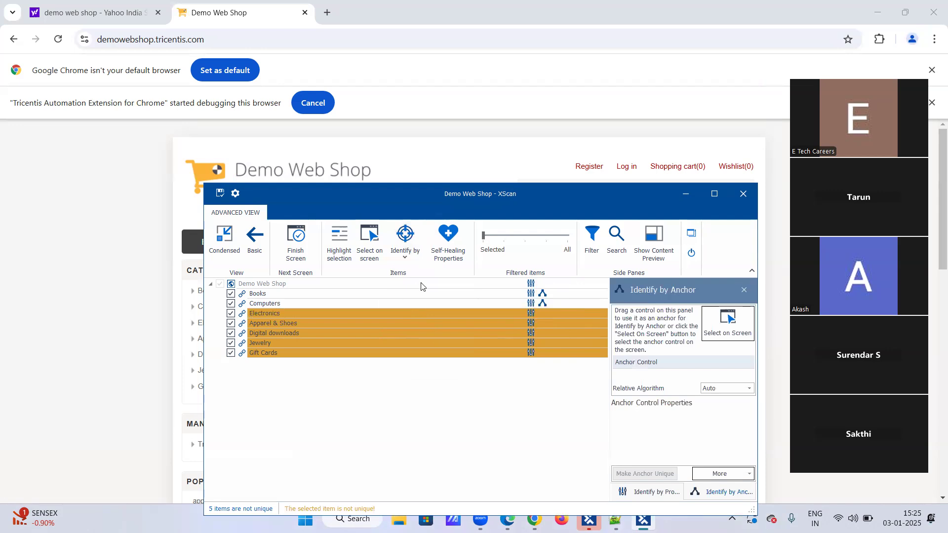
left_click(658, 170)
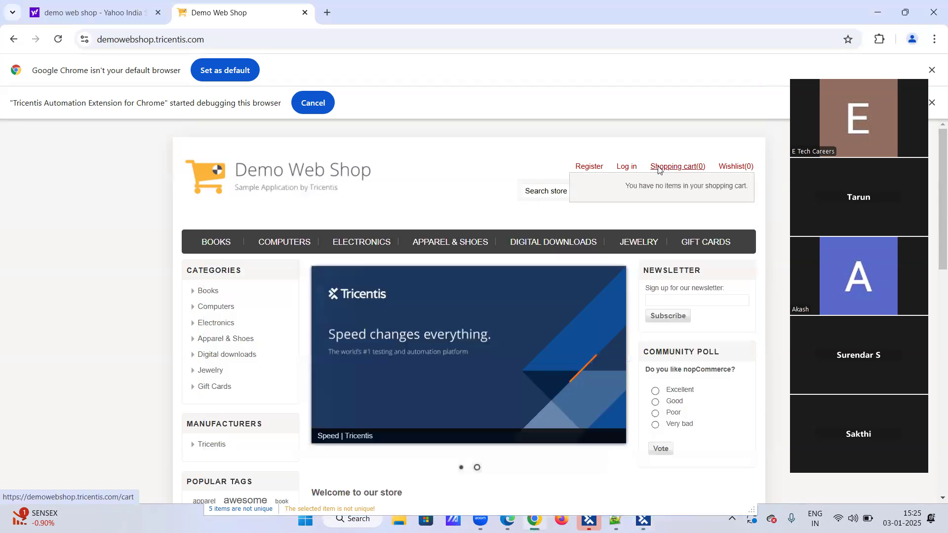
left_click(583, 123)
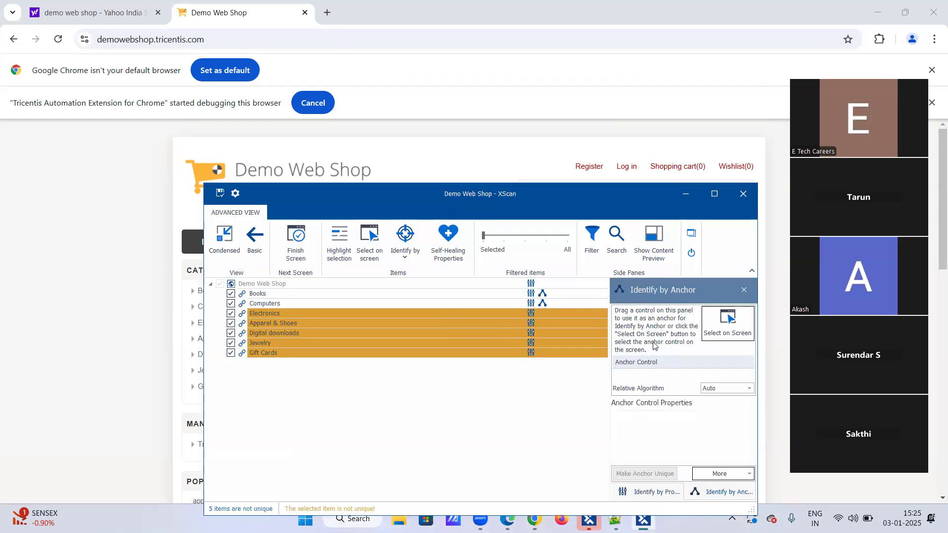
left_click(721, 337)
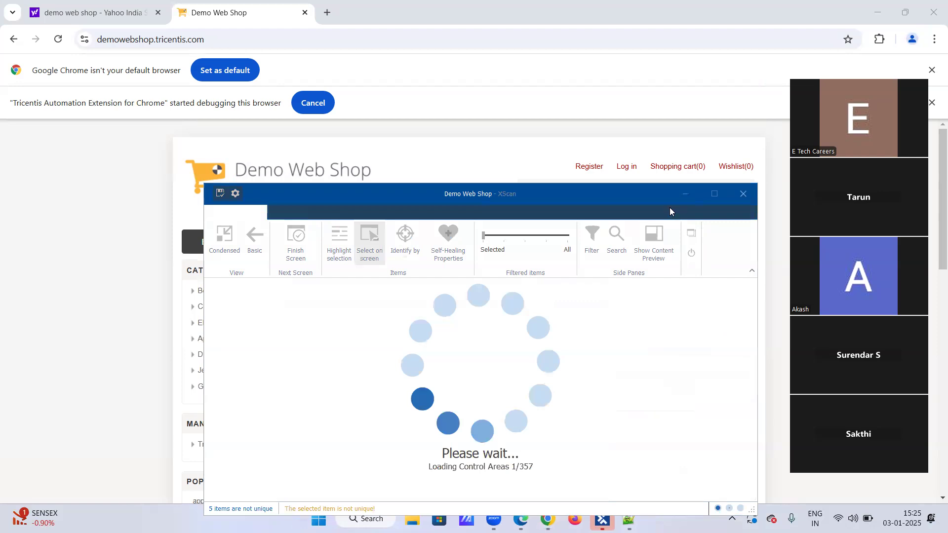
left_click(660, 168)
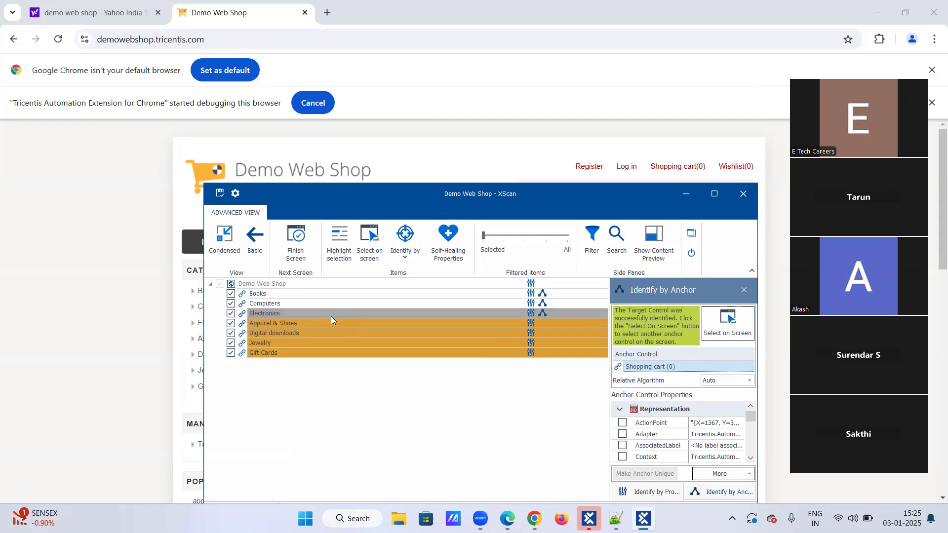
left_click(303, 321)
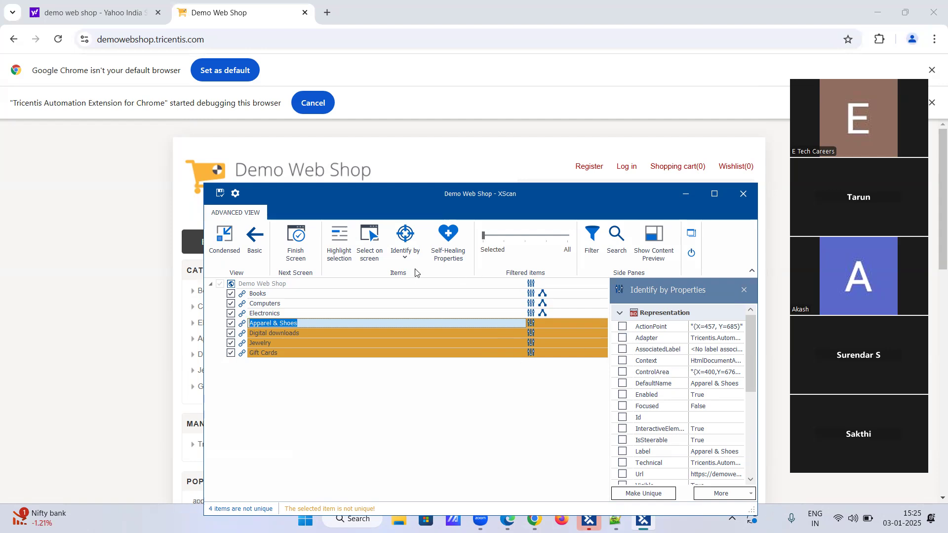
left_click(408, 255)
left_click(411, 304)
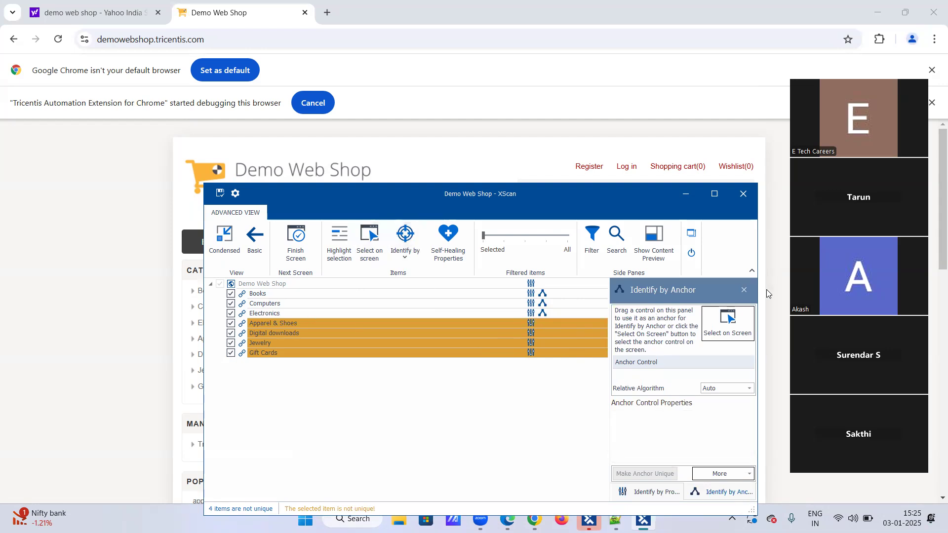
left_click(745, 290)
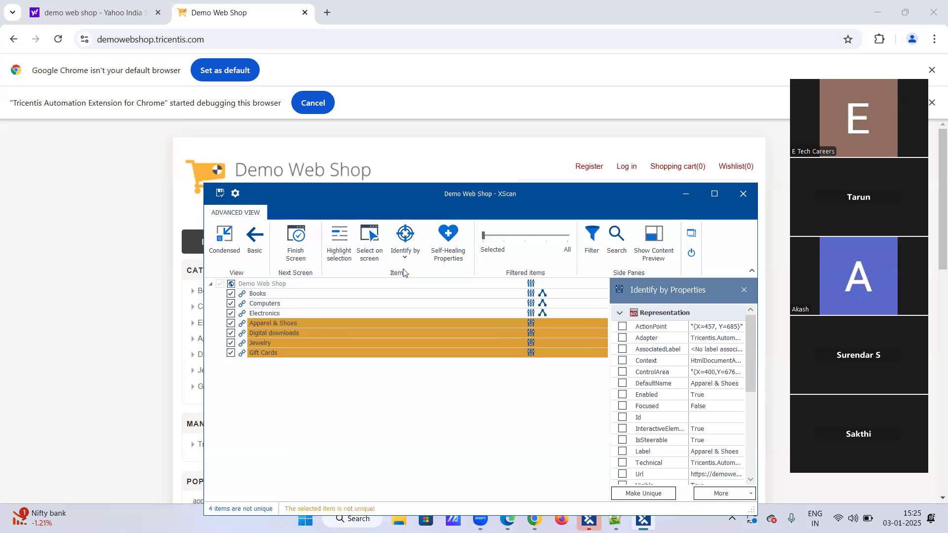
Add the Register link from the web page to the scanned items with on-screen selection and end the selection
left_click(370, 238)
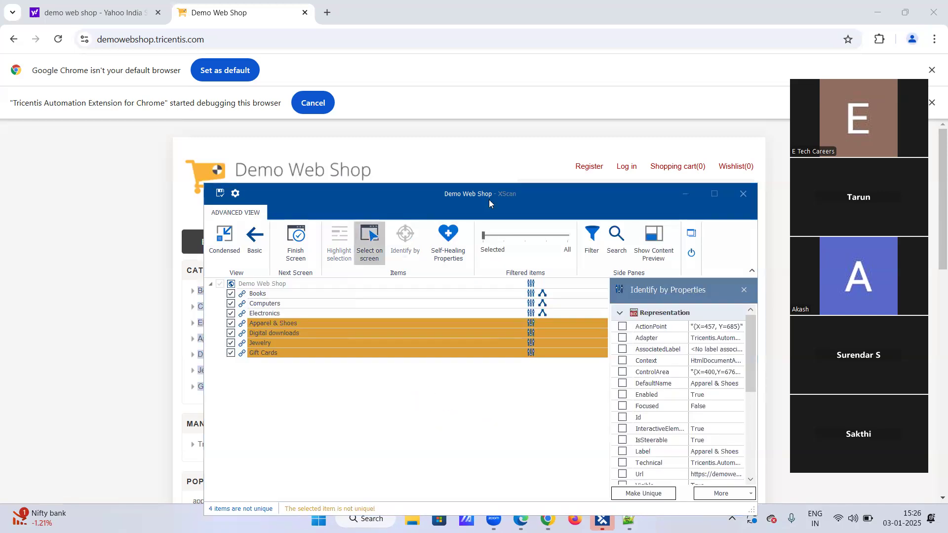
left_click(595, 168)
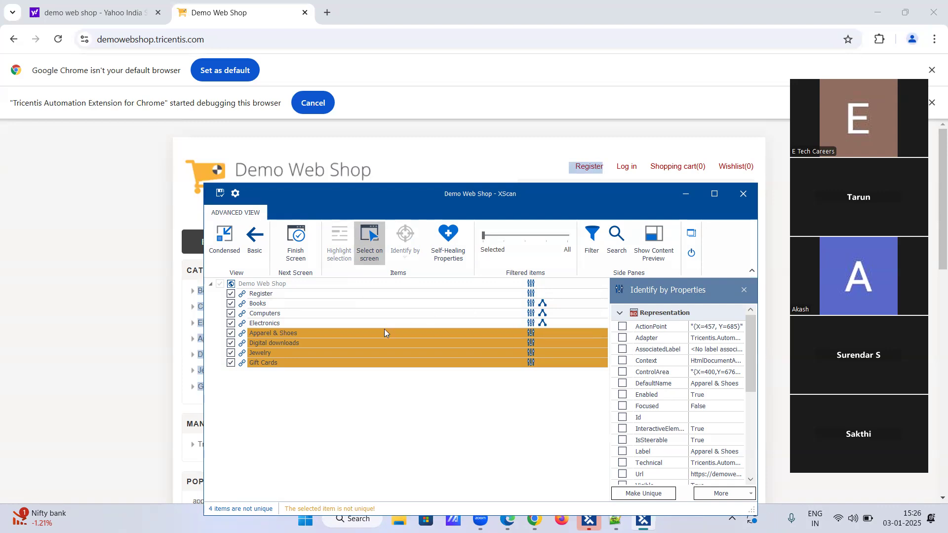
left_click(357, 237)
Identify the Apparel & Shoes item by Anchor, assigning the scanned Register item as its anchor control
left_click(288, 332)
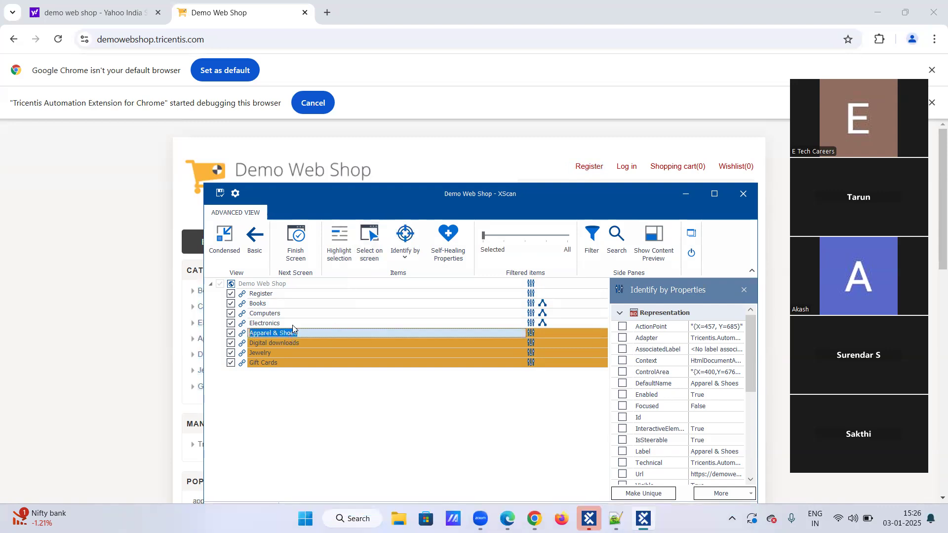
left_click(401, 259)
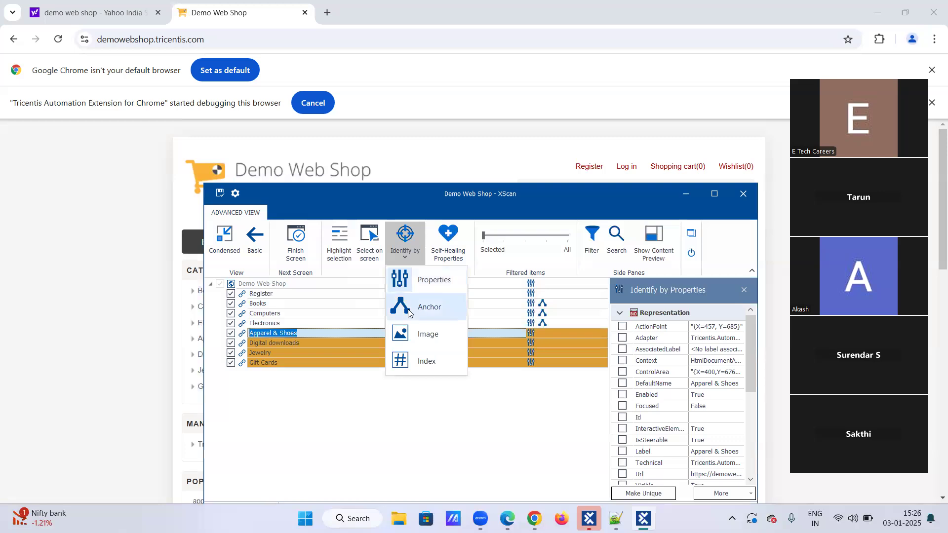
left_click(408, 313)
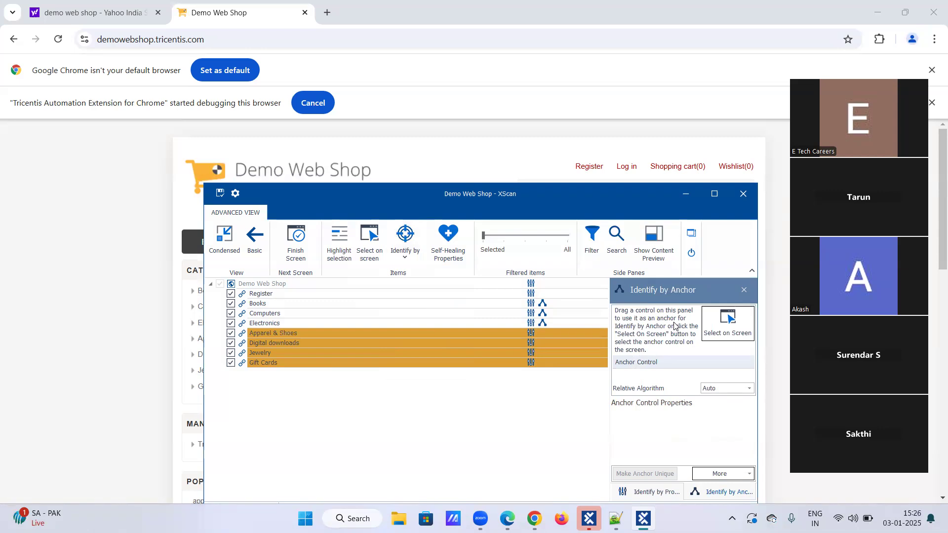
left_click(273, 295)
left_click(262, 335)
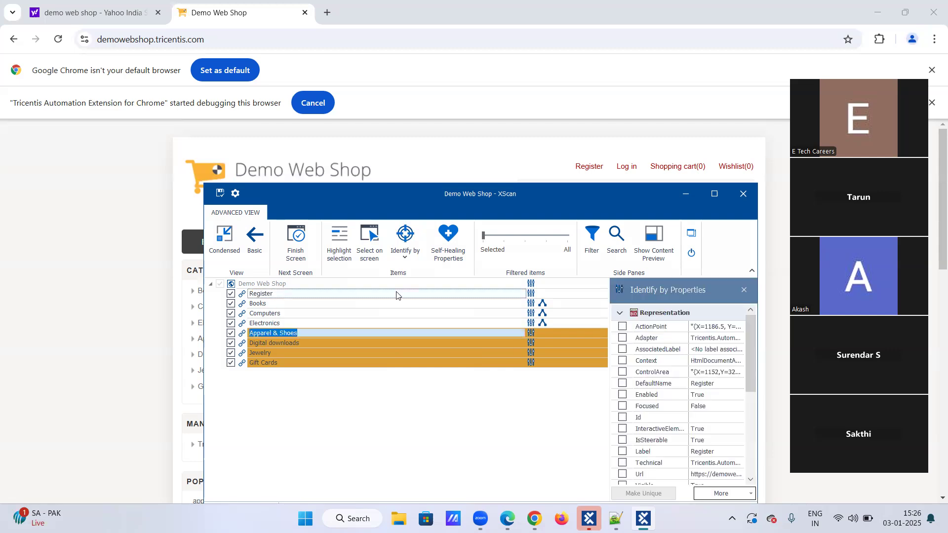
left_click(407, 257)
left_click(401, 305)
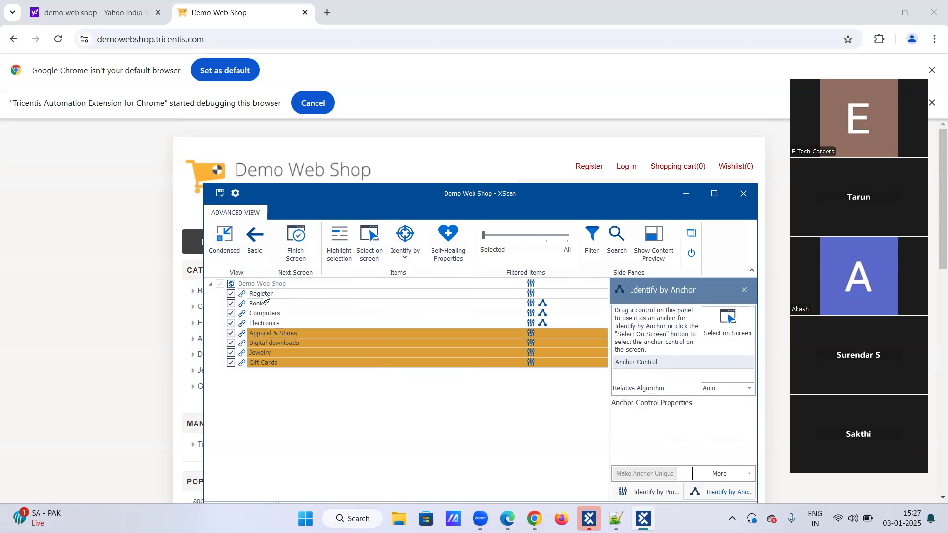
left_click_drag(265, 294, 638, 382)
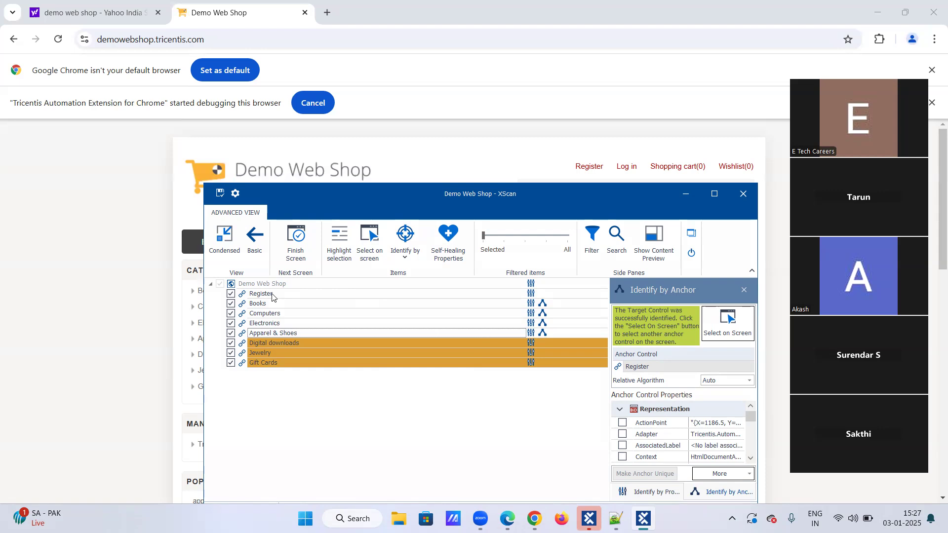
Remove the anchor control from Apparel & Shoes and assign the scanned Register item as its anchor again
right_click(675, 372)
left_click(686, 383)
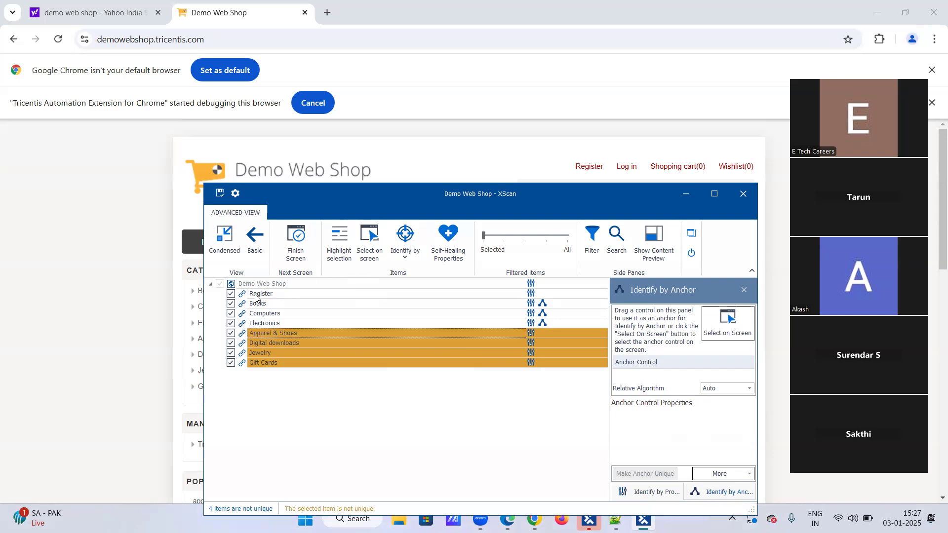
left_click_drag(255, 295, 636, 379)
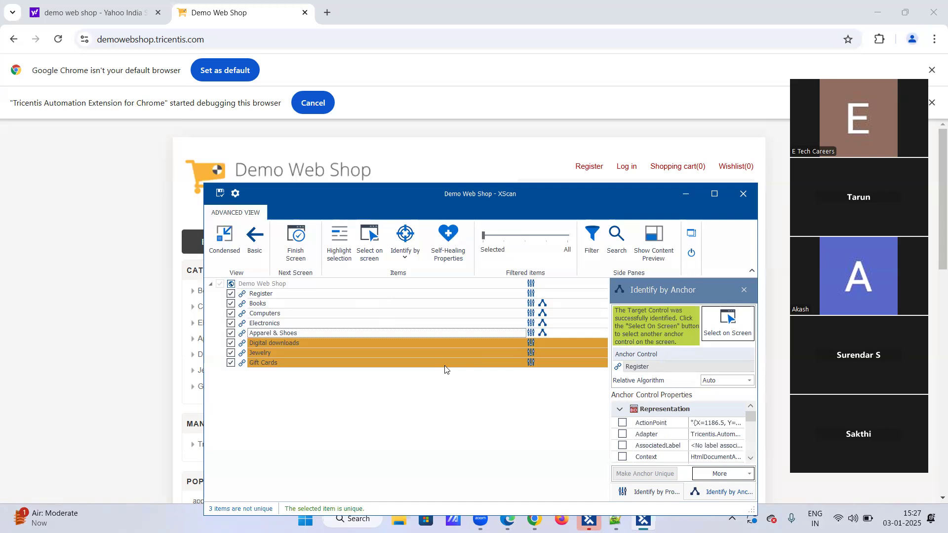
Identify the Digital downloads item by Anchor, assigning the scanned Books item as its anchor control
left_click(305, 344)
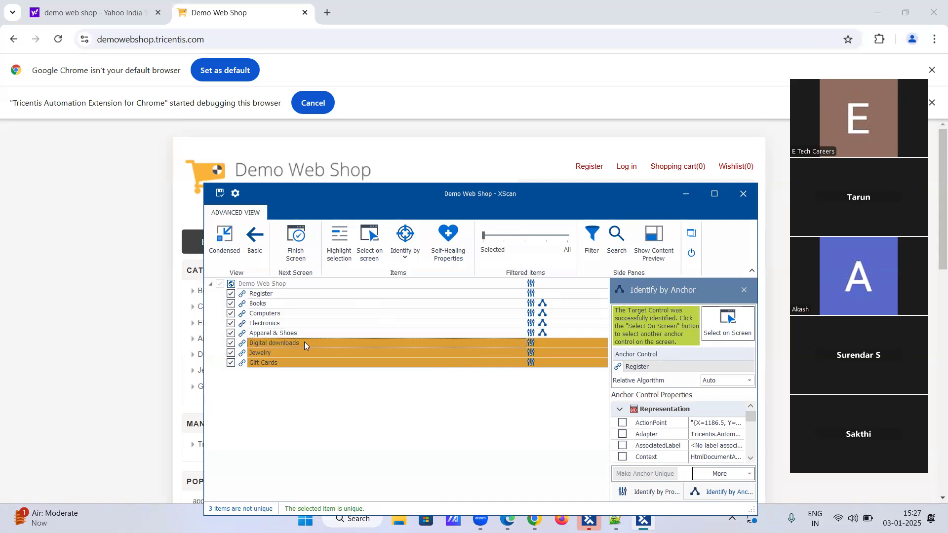
left_click(404, 240)
left_click(408, 310)
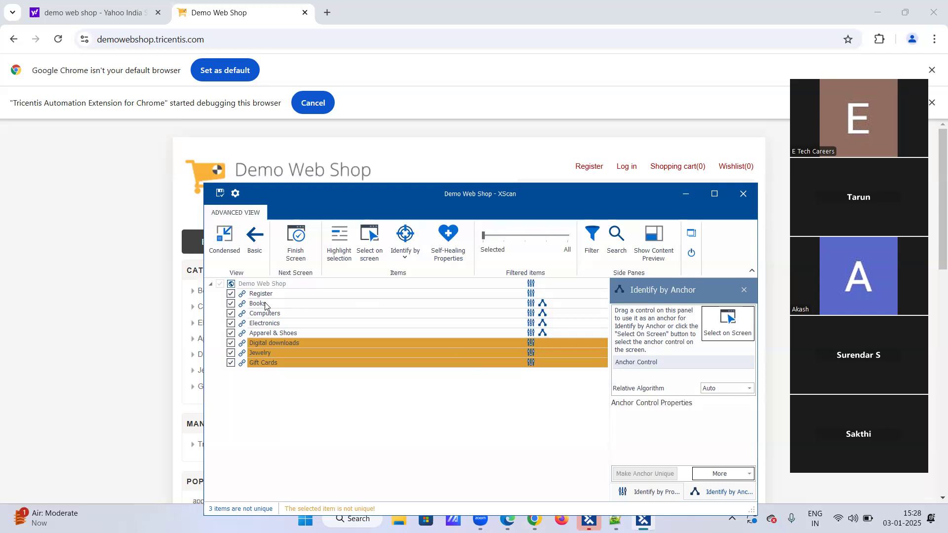
left_click_drag(265, 306, 630, 381)
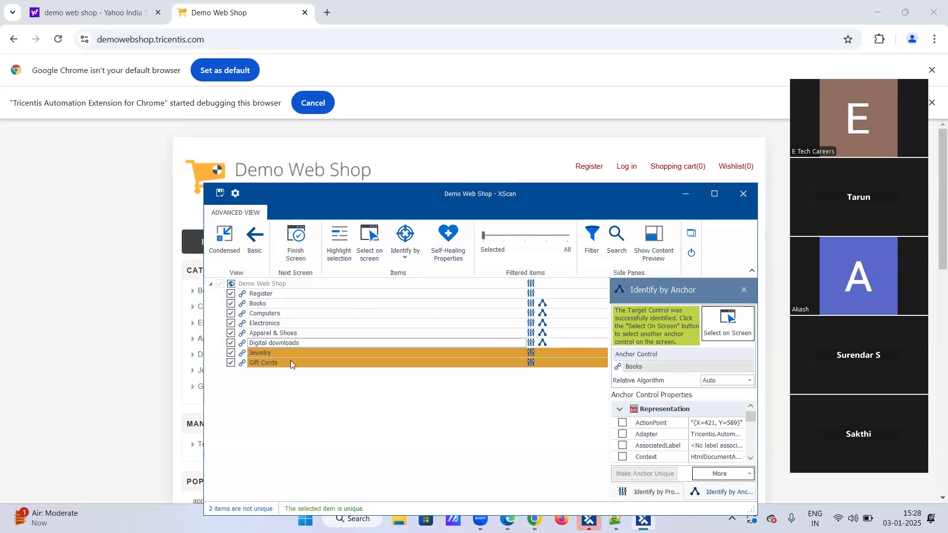
Identify the Jewelry item by Anchor, assigning the scanned Computers item as its anchor control
double_click(273, 350)
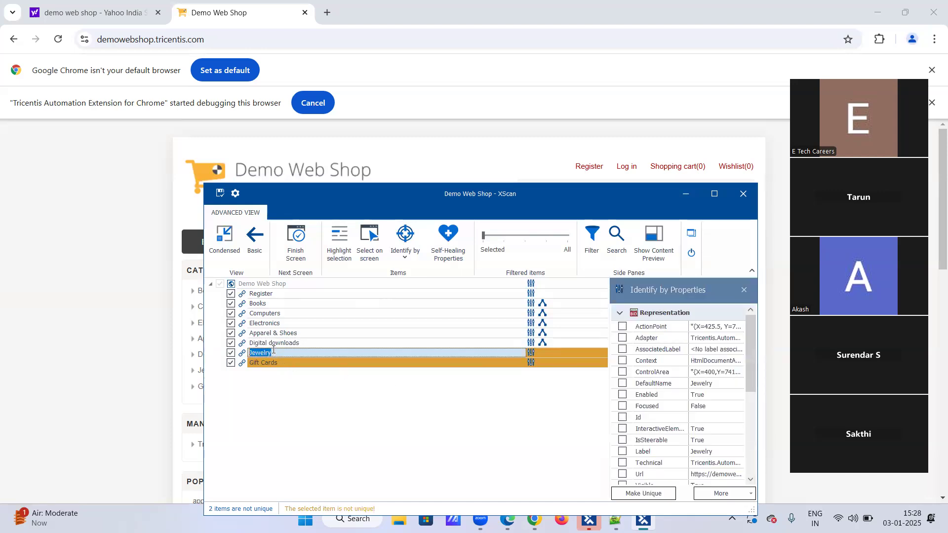
left_click(405, 253)
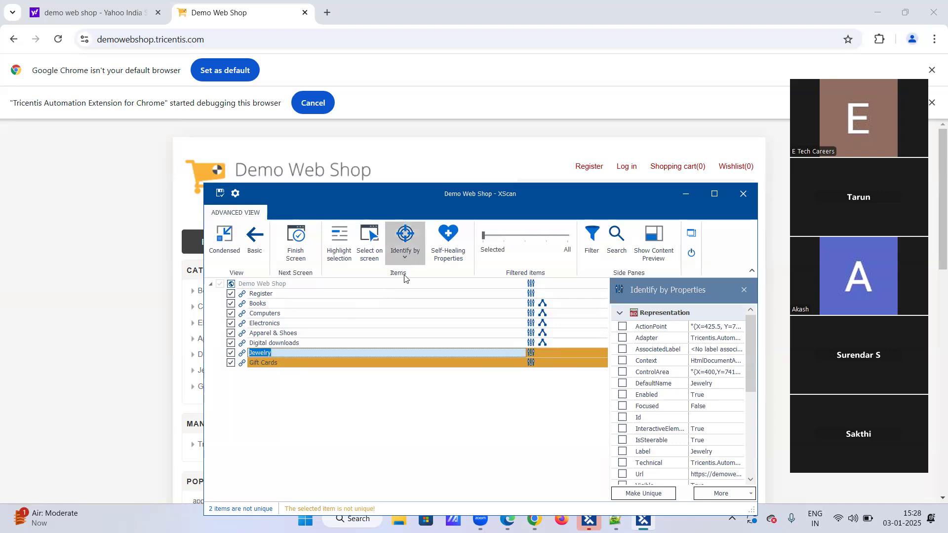
left_click(409, 302)
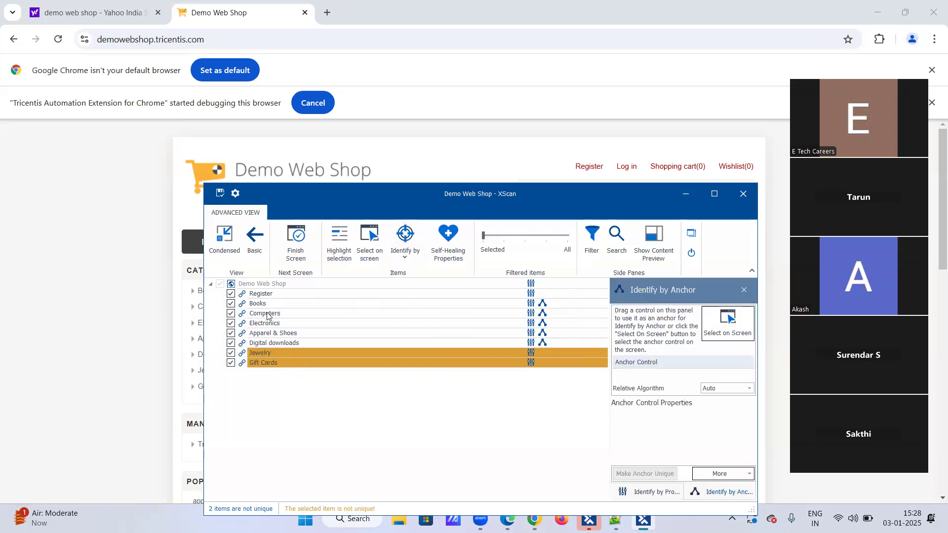
left_click_drag(266, 316, 616, 370)
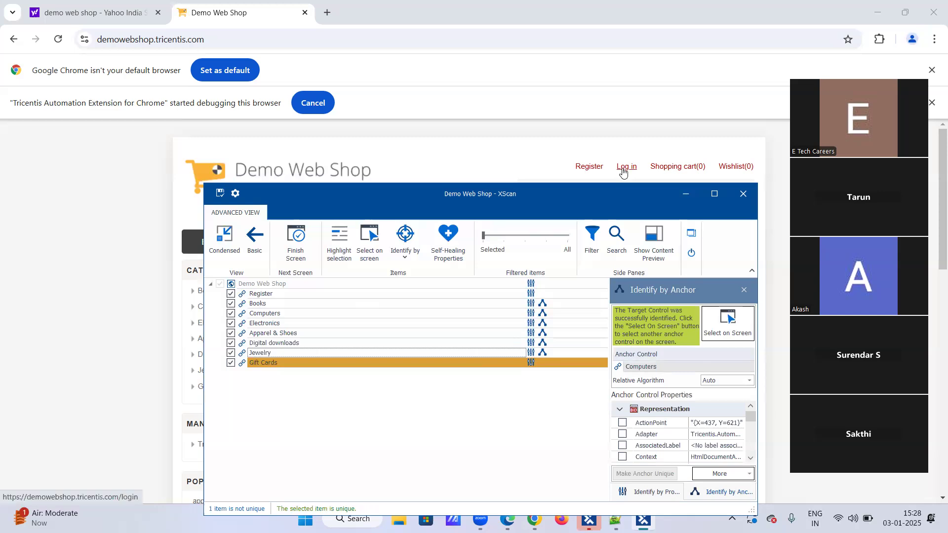
Identify the Gift Cards item by Anchor, assigning the scanned Jewelry item as its anchor control
left_click(278, 366)
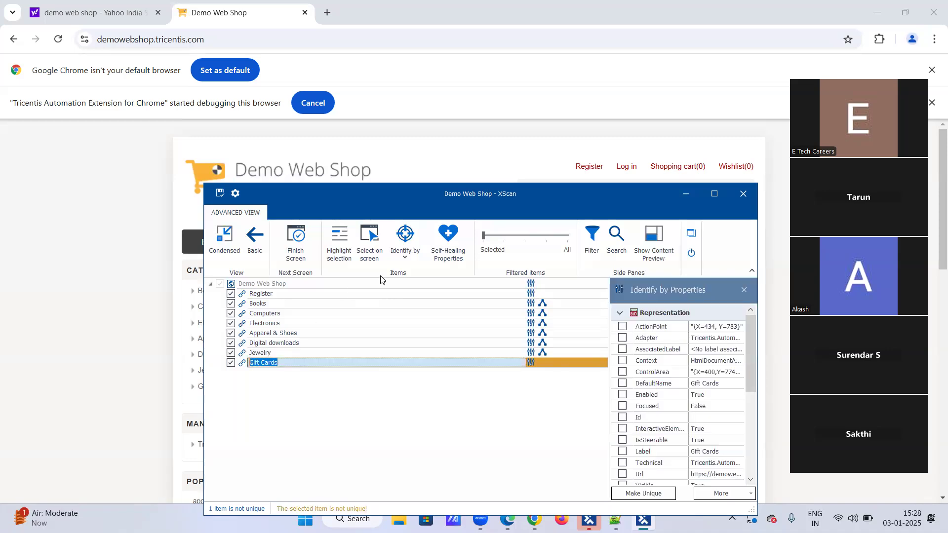
left_click(406, 254)
left_click(414, 307)
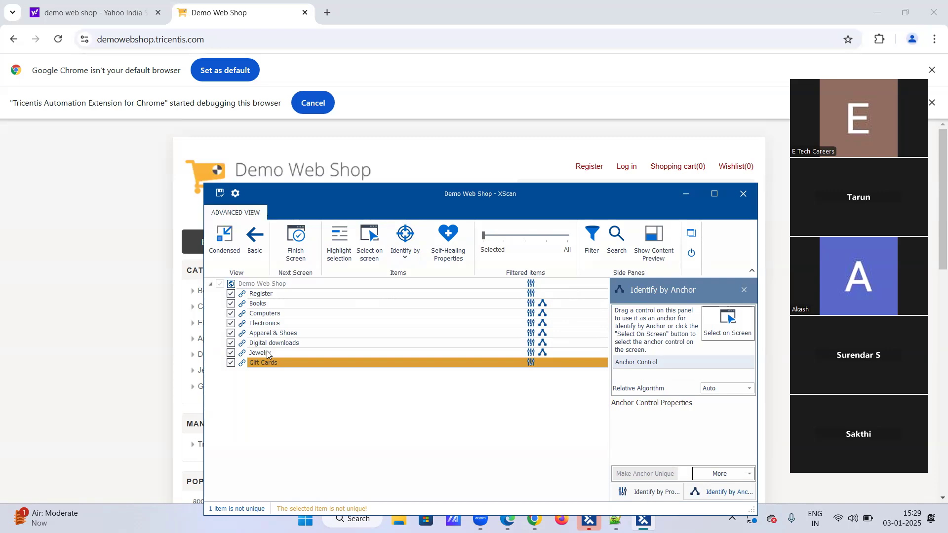
left_click_drag(266, 353, 627, 381)
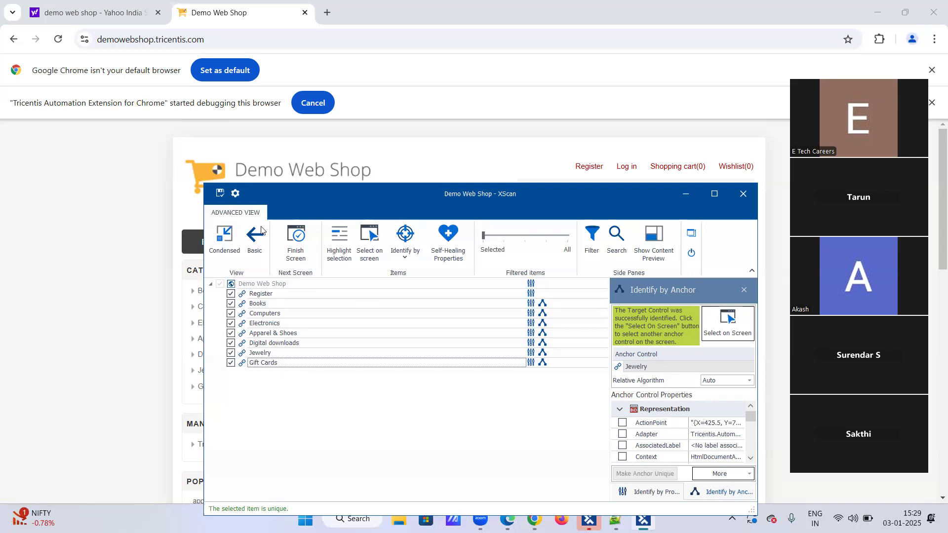
Save the scanned Demo Web Shop module, close XScan and switch to Tosca Commander
left_click(220, 193)
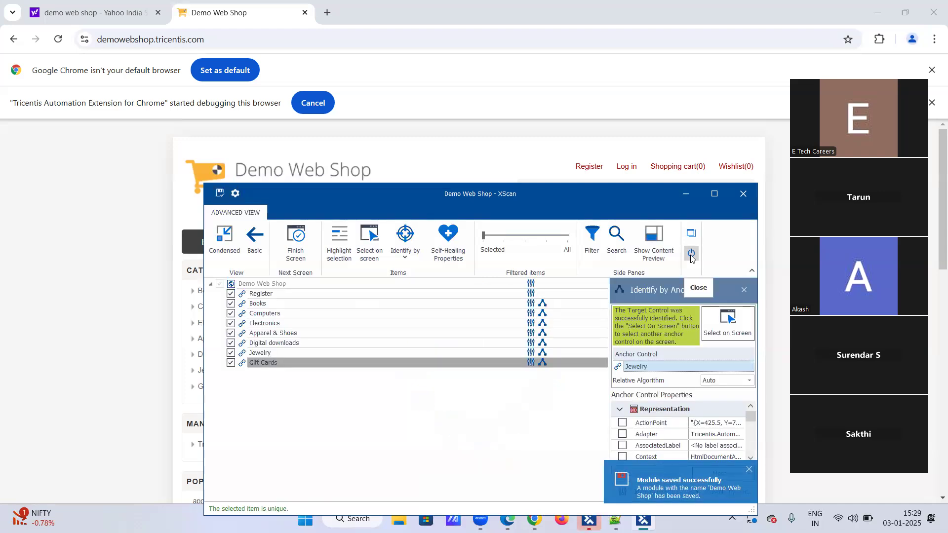
left_click(692, 254)
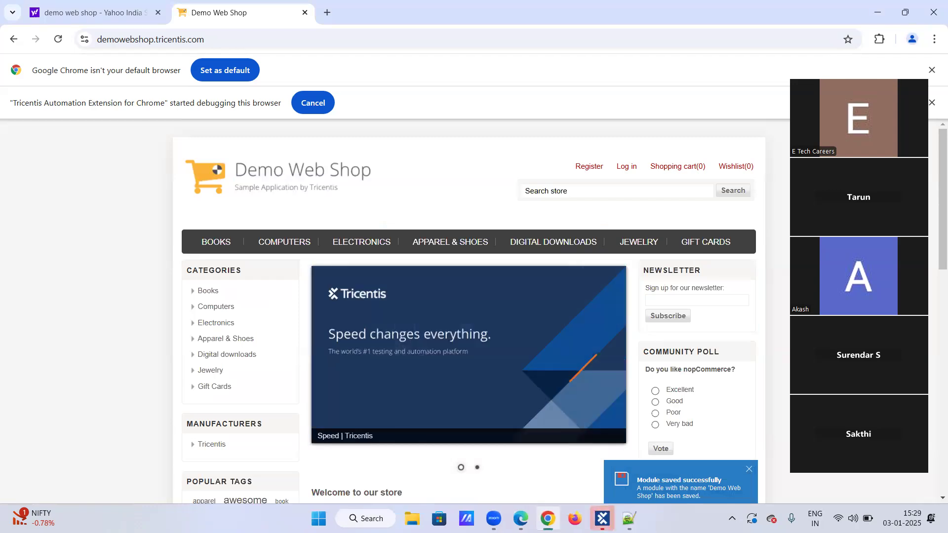
left_click(602, 519)
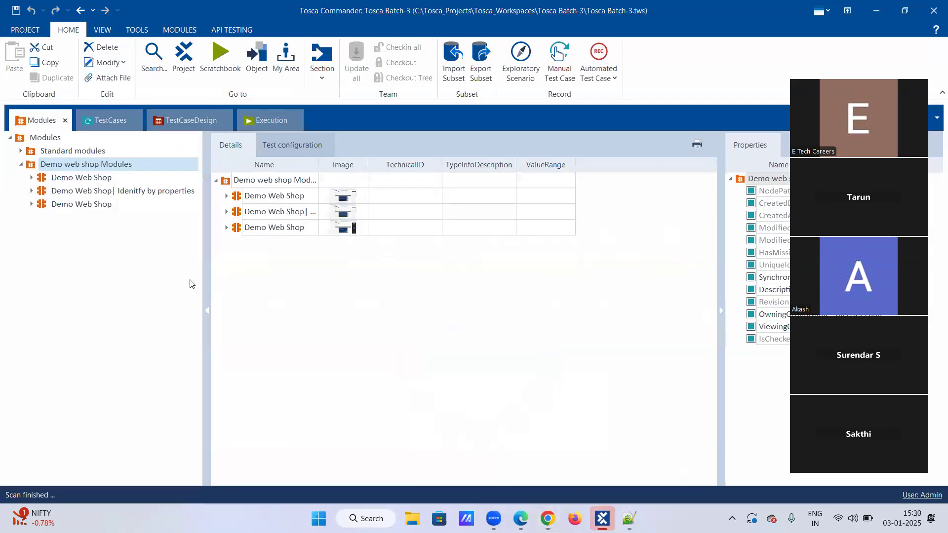
Rename the newly scanned module under Demo web shop Modules as "Demo Web Shop|Identify by Anchor" and save the workspace
left_click(32, 205)
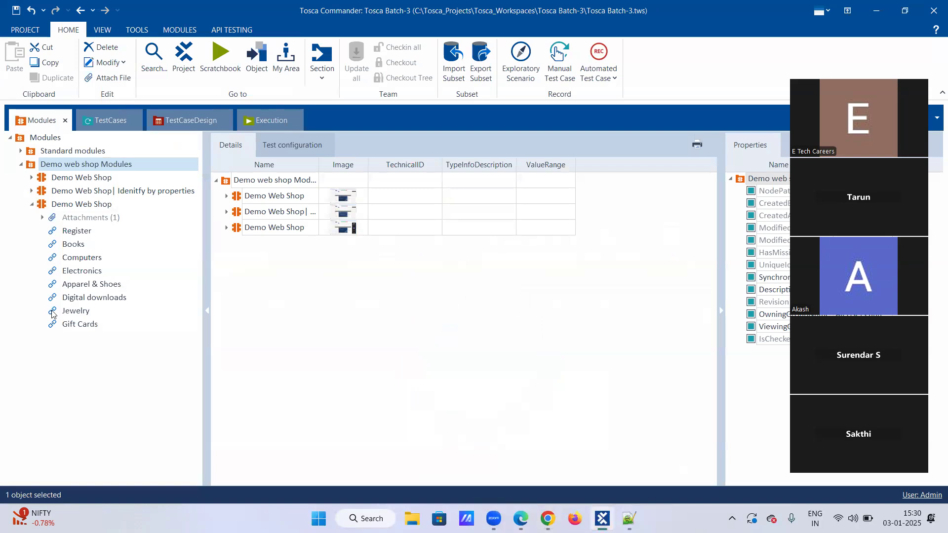
right_click(72, 204)
left_click(79, 175)
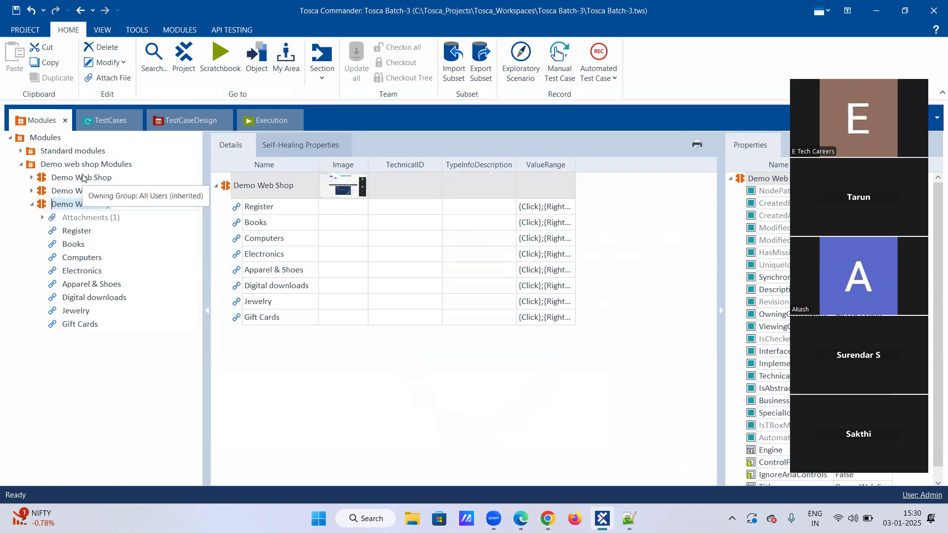
key("Right")
type("Identify by Anchot")
key("BackSpace")
type("r")
key("Return")
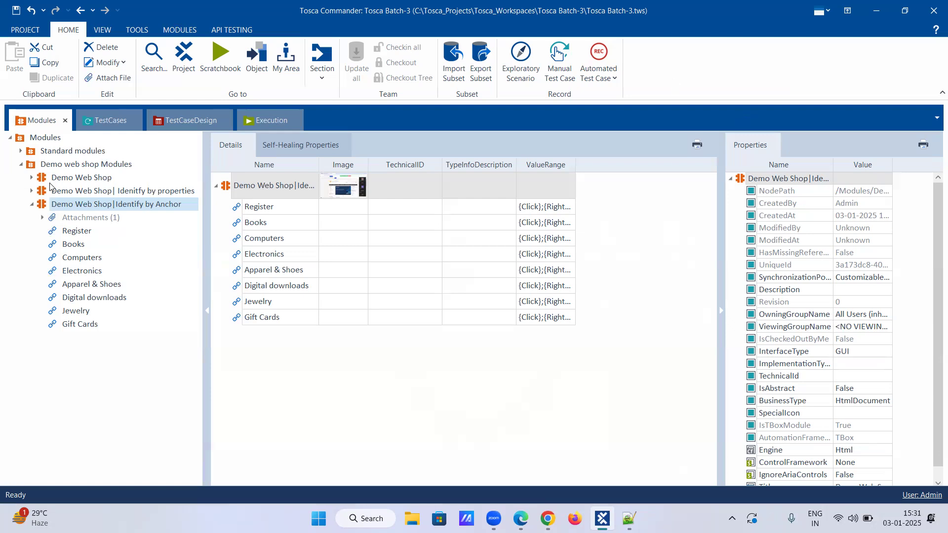
left_click(32, 205)
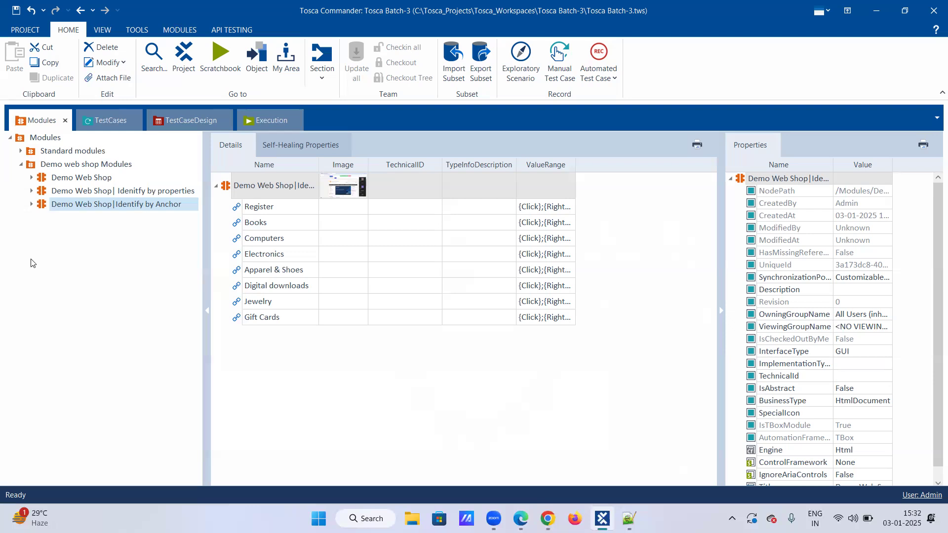
left_click(15, 10)
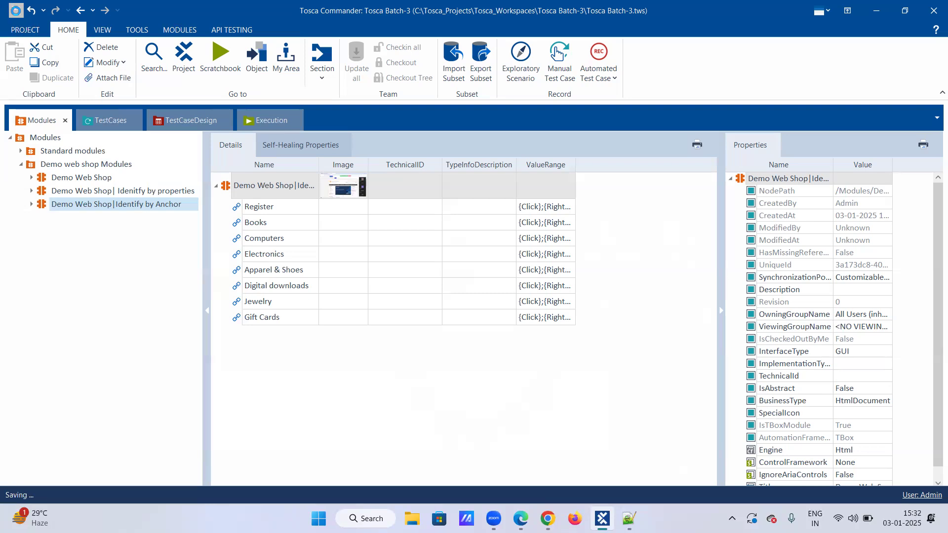